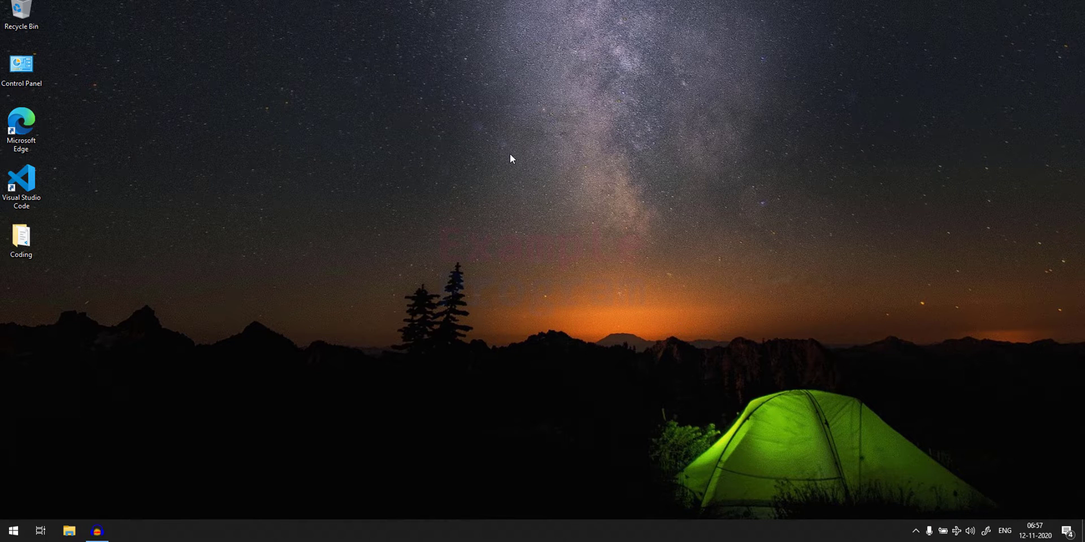
# Launch Edge, go to google.com and search for 'node js'
pyautogui.doubleClick(16, 121)
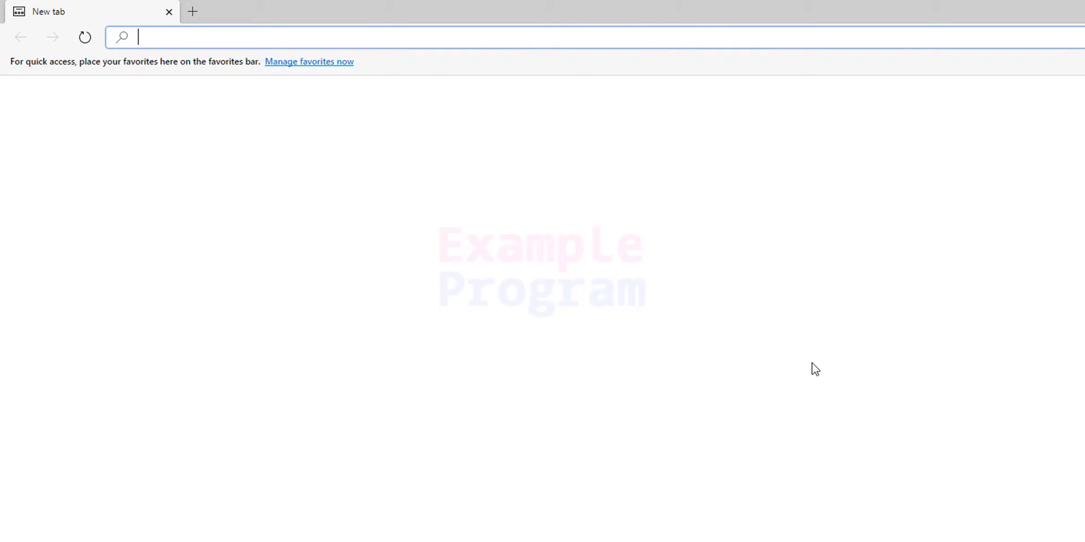
pyautogui.write('google.com')
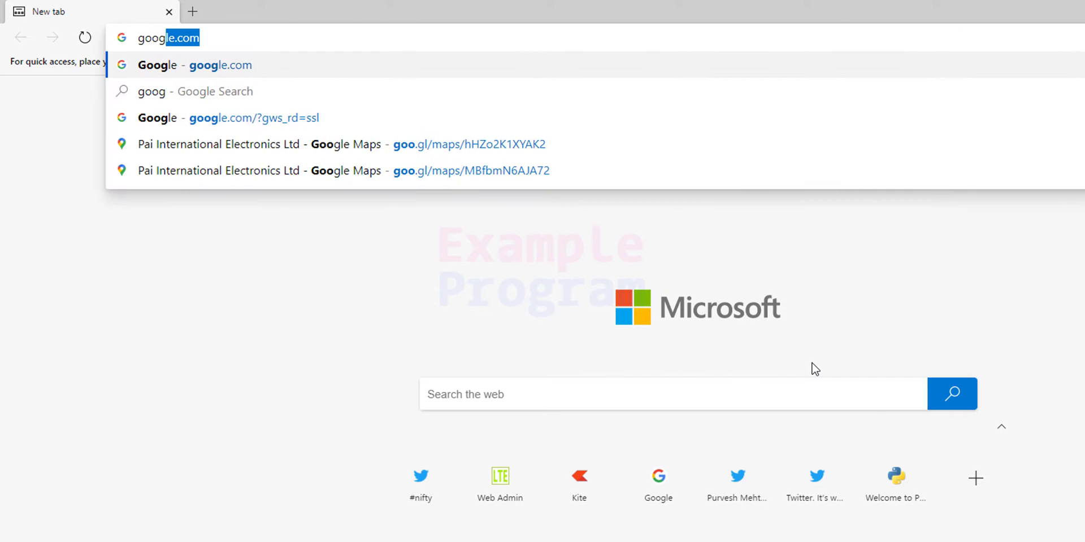
pyautogui.press('Return')
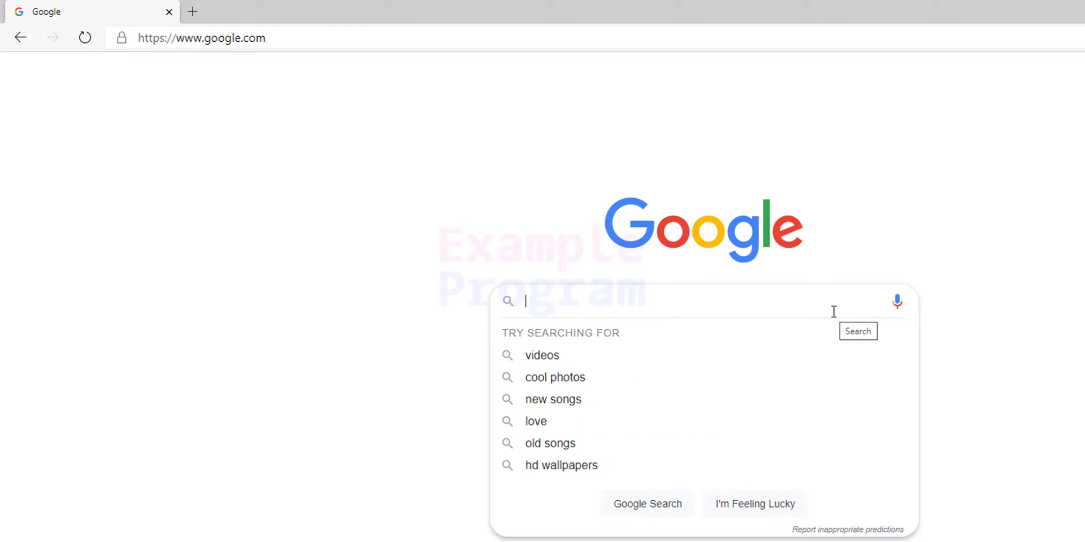
pyautogui.write('node js')
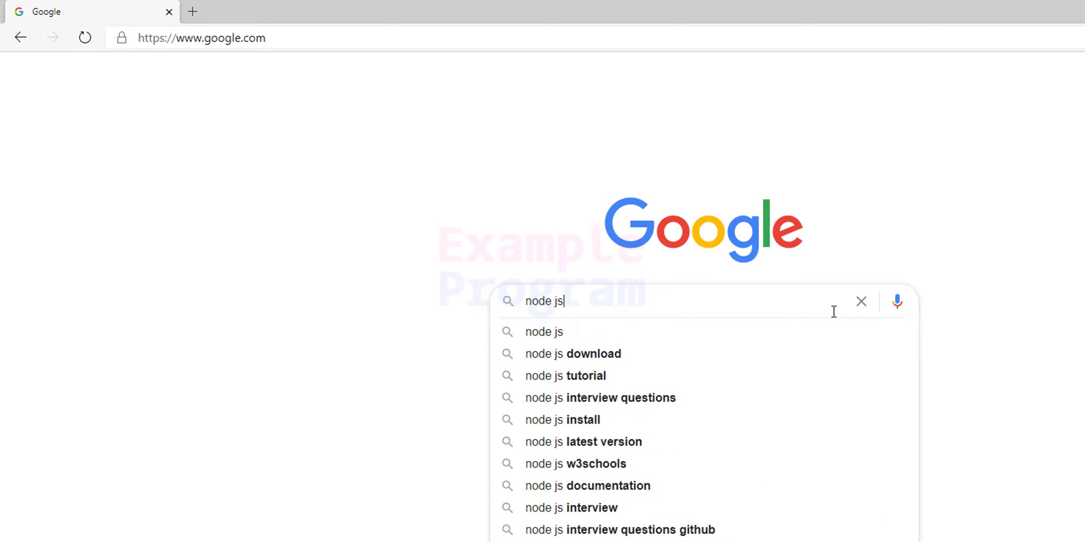
pyautogui.press('Return')
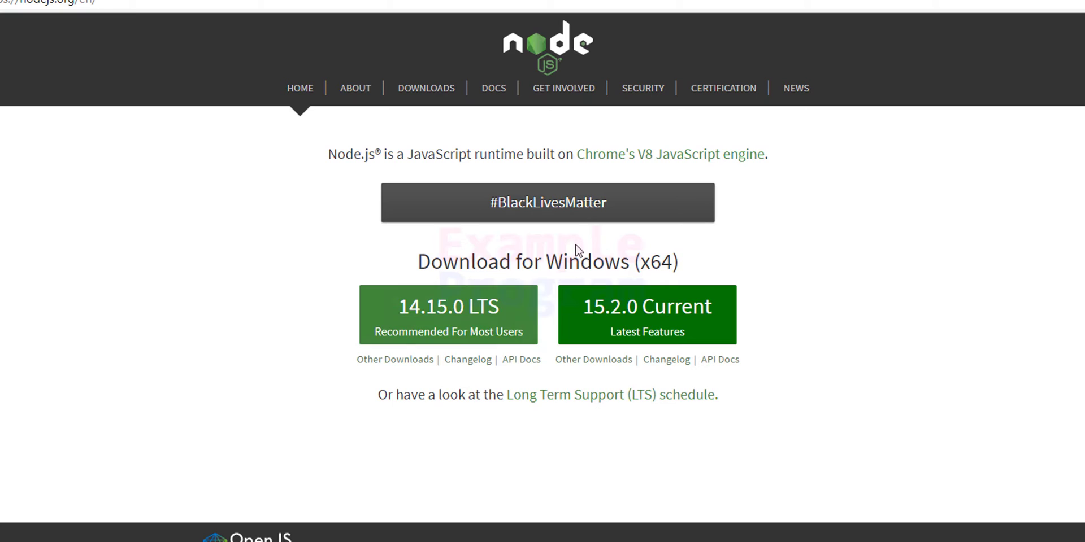
# Open the Node.js Downloads page for the 15.2.0 Current release
pyautogui.click(709, 336)
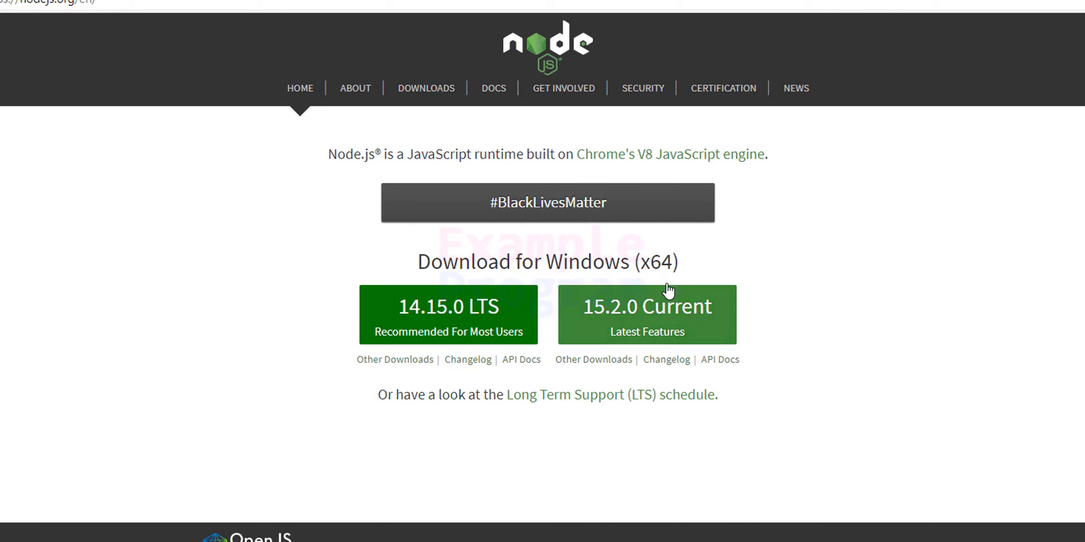
pyautogui.click(604, 370)
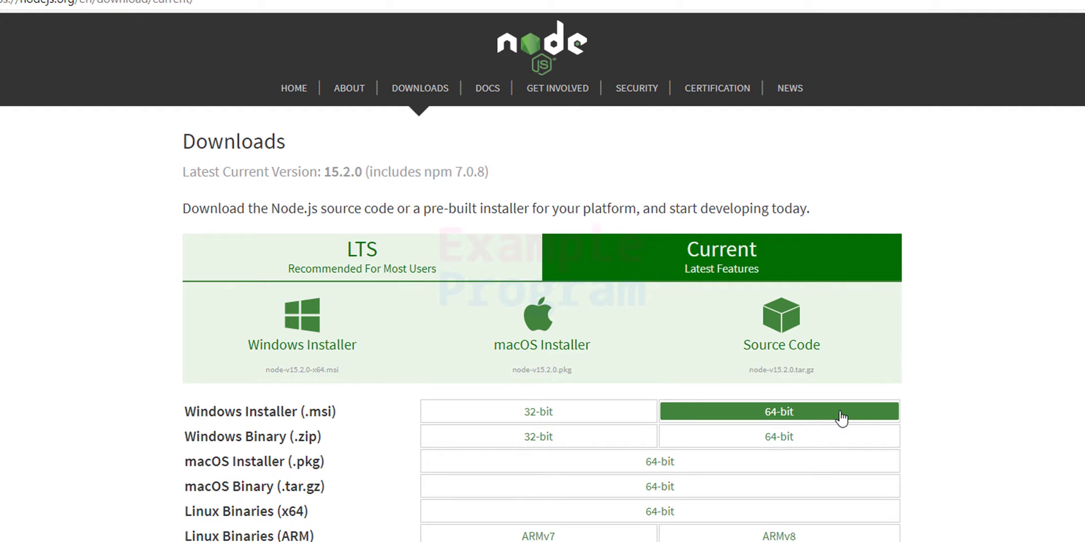
# Download the 64-bit Windows .msi installer and show it in the Downloads folder
pyautogui.click(706, 416)
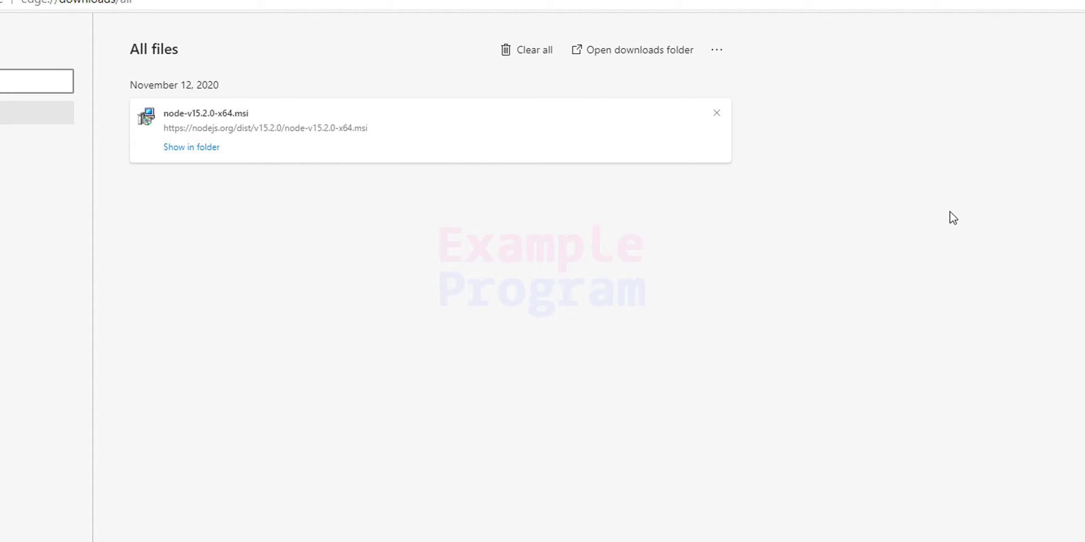
pyautogui.click(213, 149)
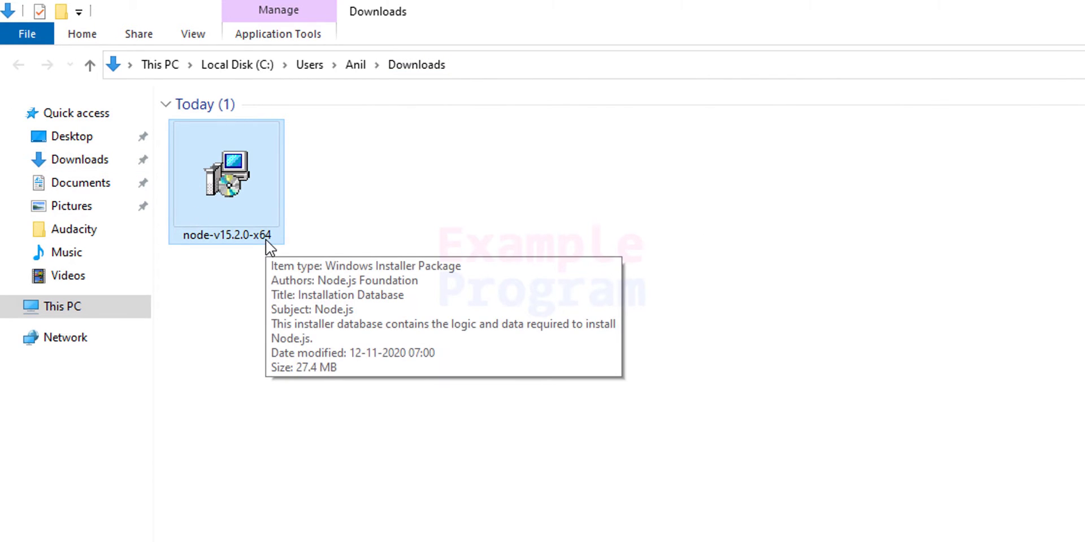
# Install node-v15.2.0-x64.msi with licence accepted, default folder and features, no native-module tools
pyautogui.doubleClick(264, 220)
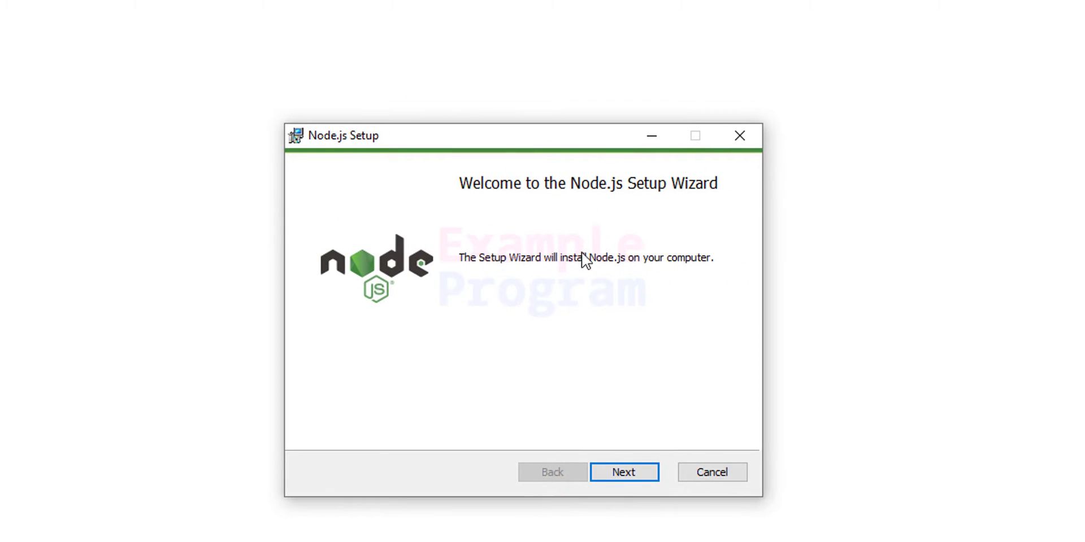
pyautogui.click(642, 471)
pyautogui.click(380, 428)
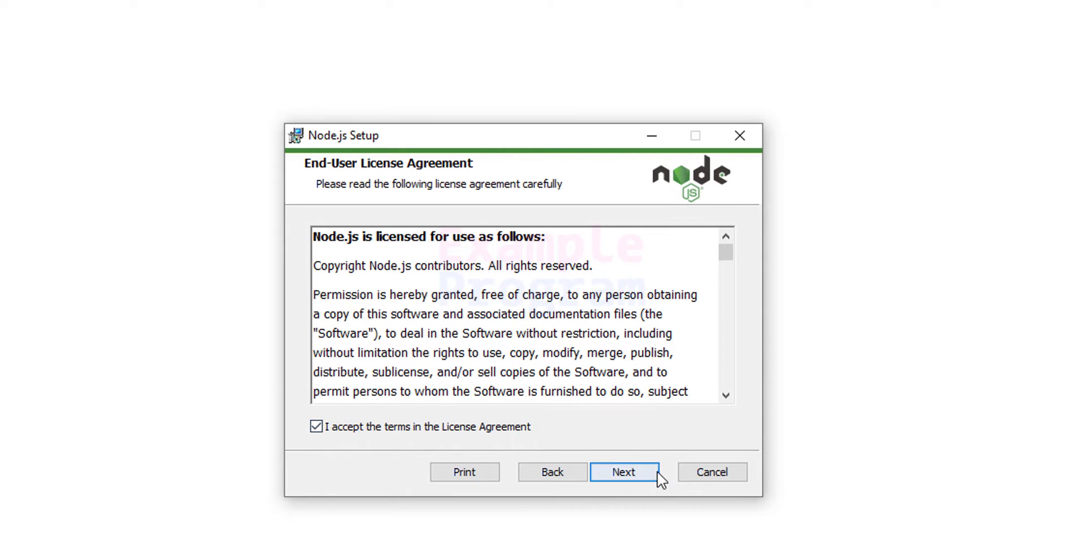
pyautogui.click(642, 473)
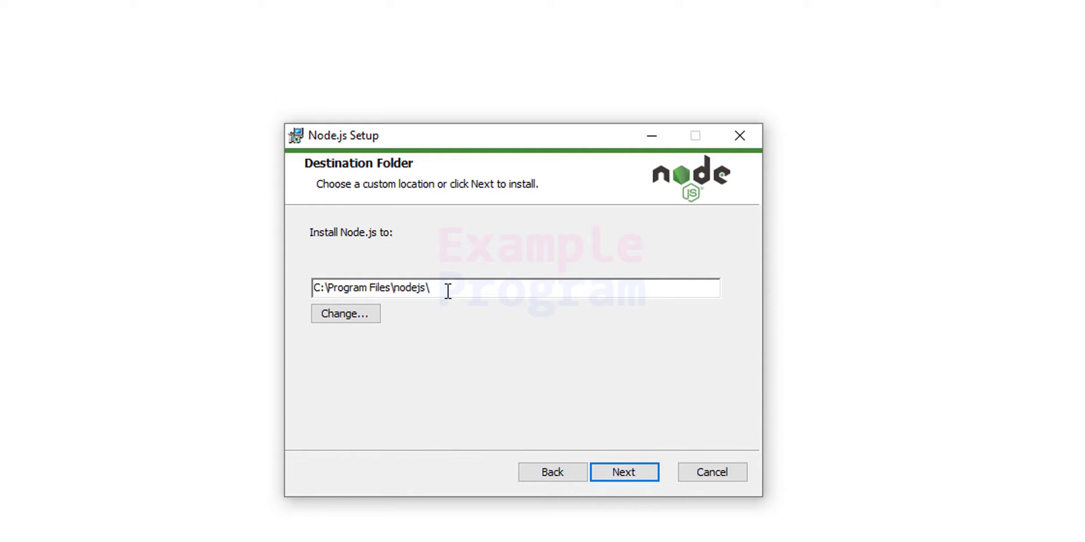
pyautogui.click(633, 473)
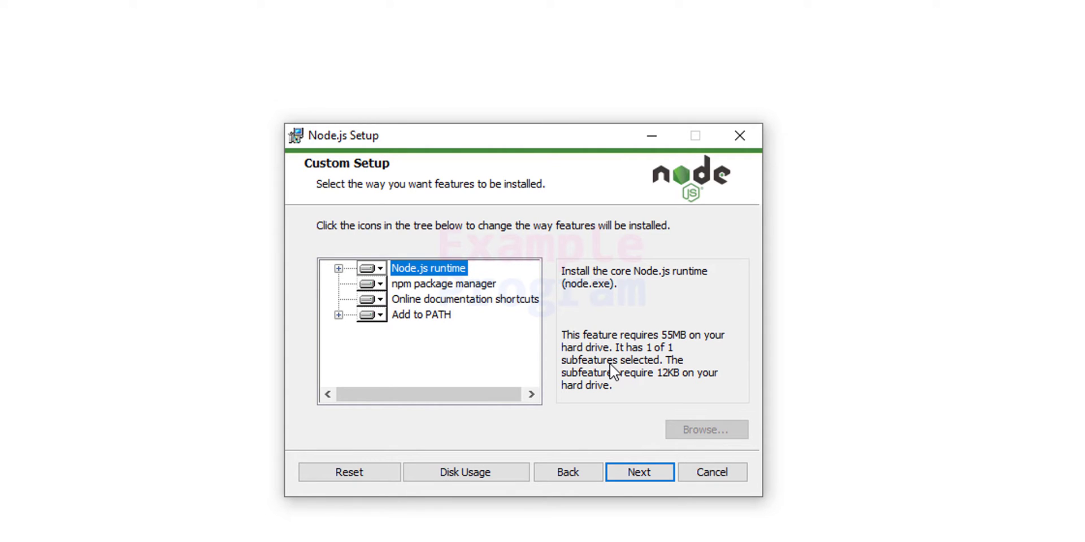
pyautogui.click(626, 473)
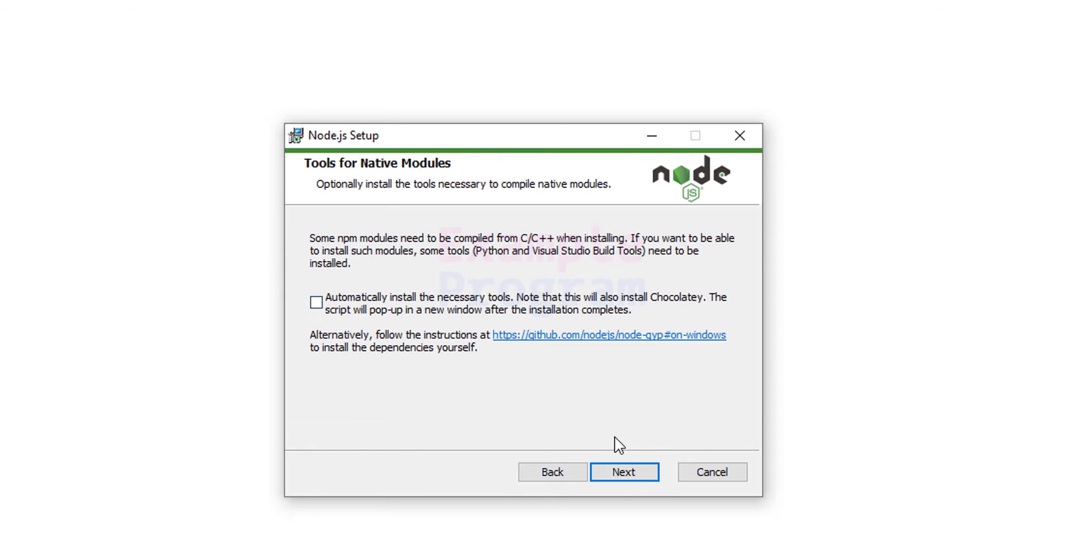
pyautogui.click(629, 475)
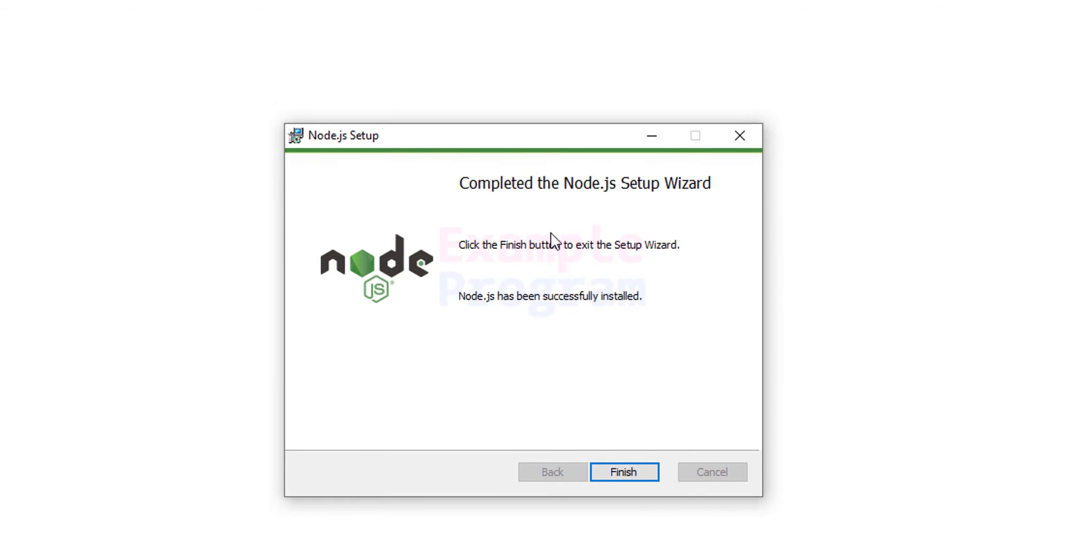
pyautogui.click(632, 474)
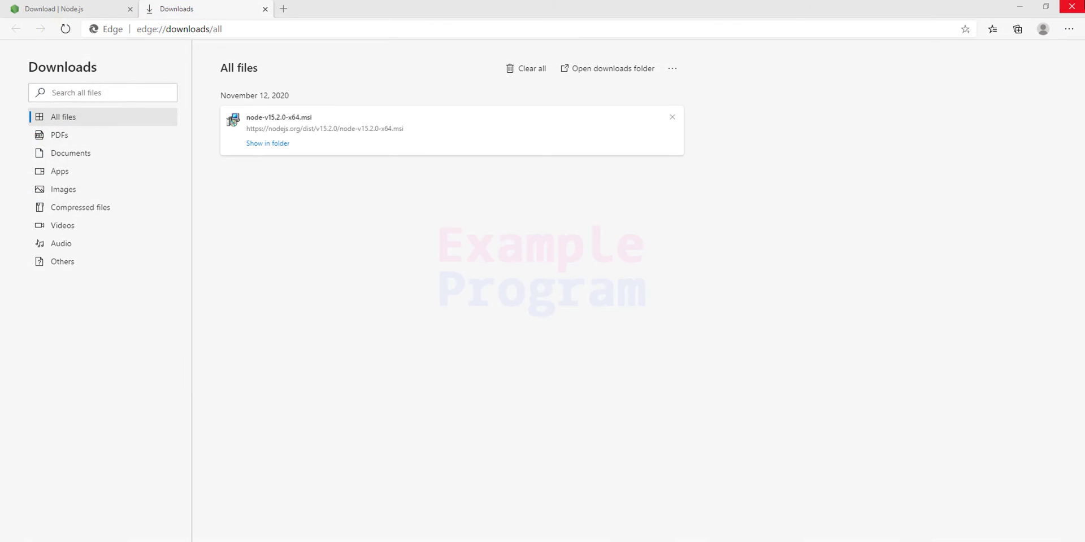
# Close Edge and run node -v in Command Prompt to confirm v15.2.0
pyautogui.click(1071, 6)
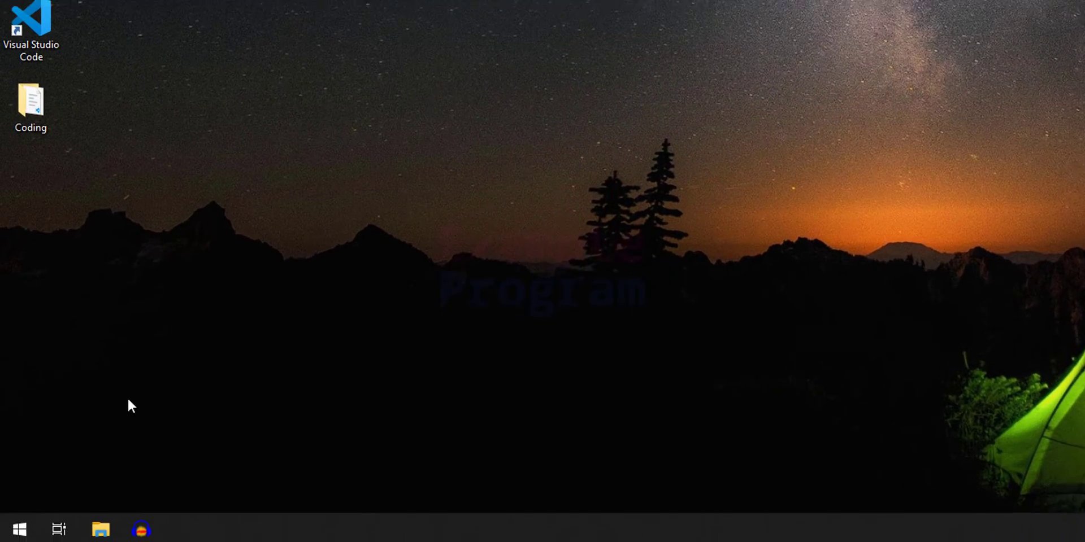
pyautogui.click(19, 530)
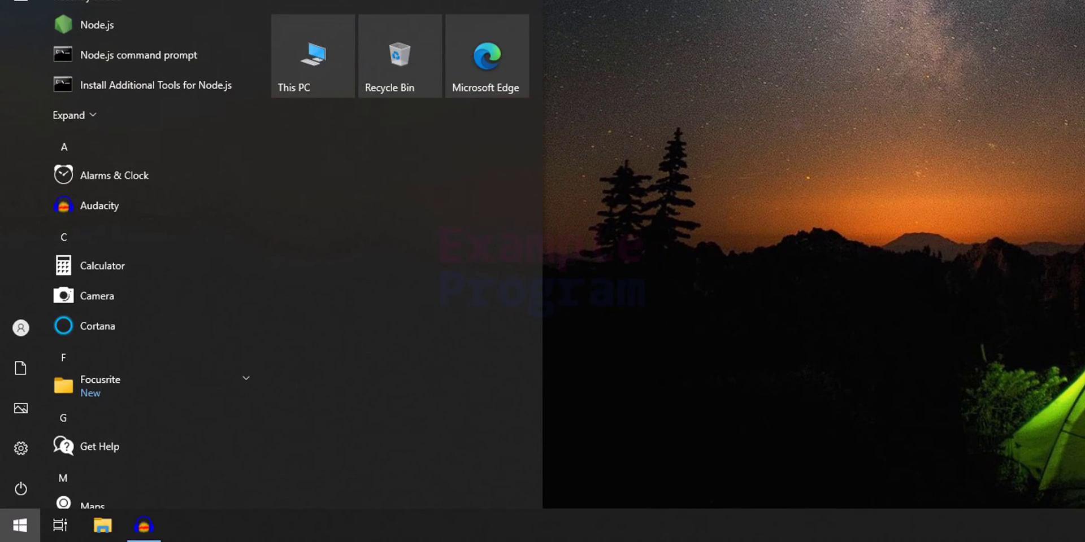
pyautogui.write('cmd')
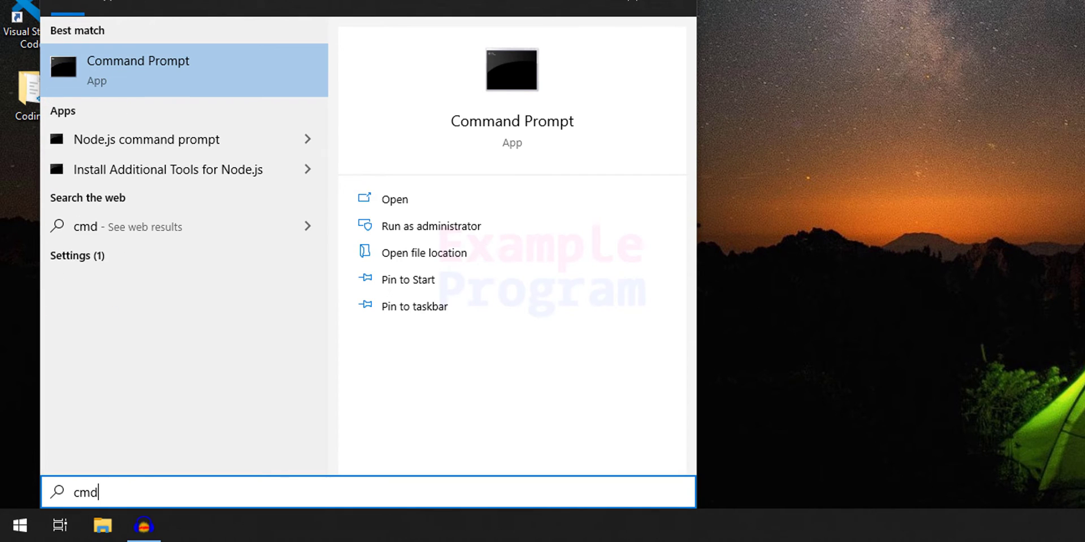
pyautogui.click(218, 62)
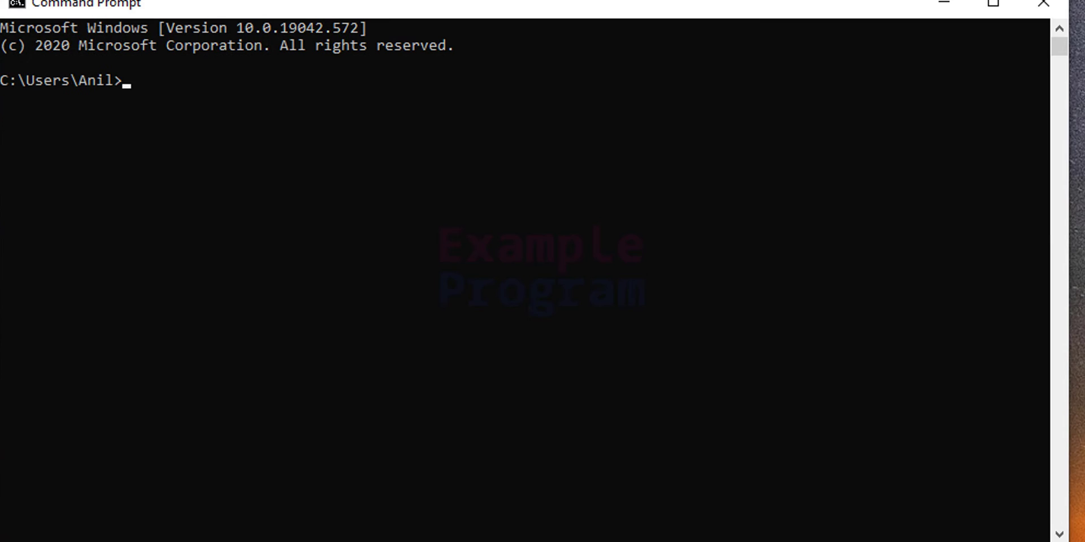
pyautogui.write('node -v')
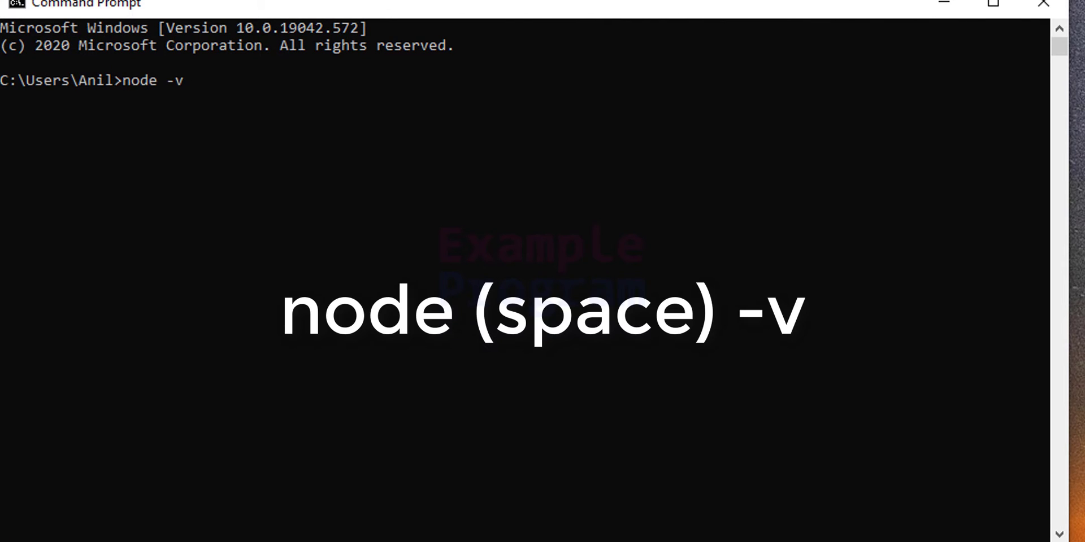
pyautogui.press('Return')
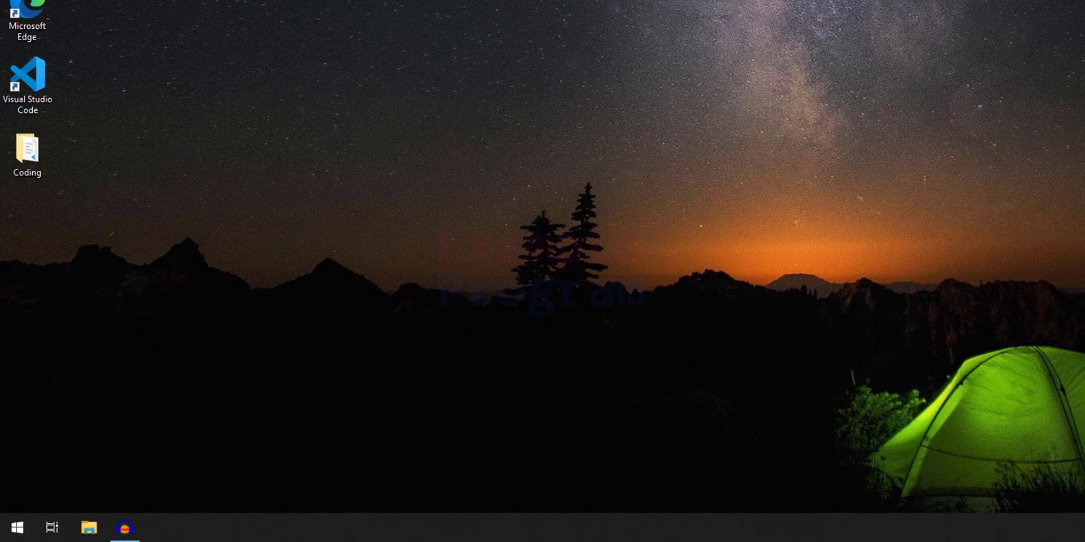
# Open VS Code, start Save Workspace As, and create a Coding folder on the Desktop
pyautogui.doubleClick(28, 78)
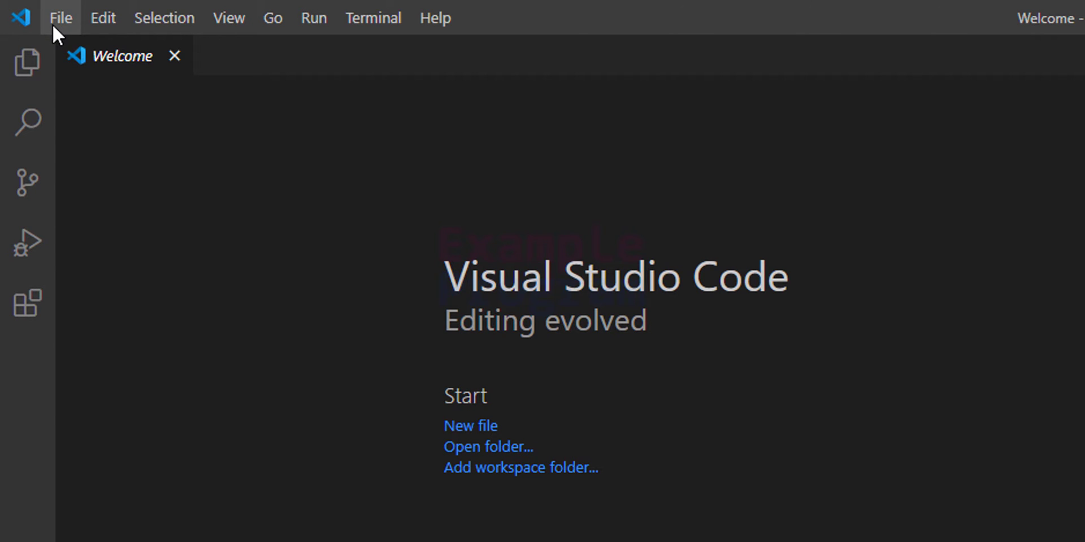
pyautogui.click(56, 19)
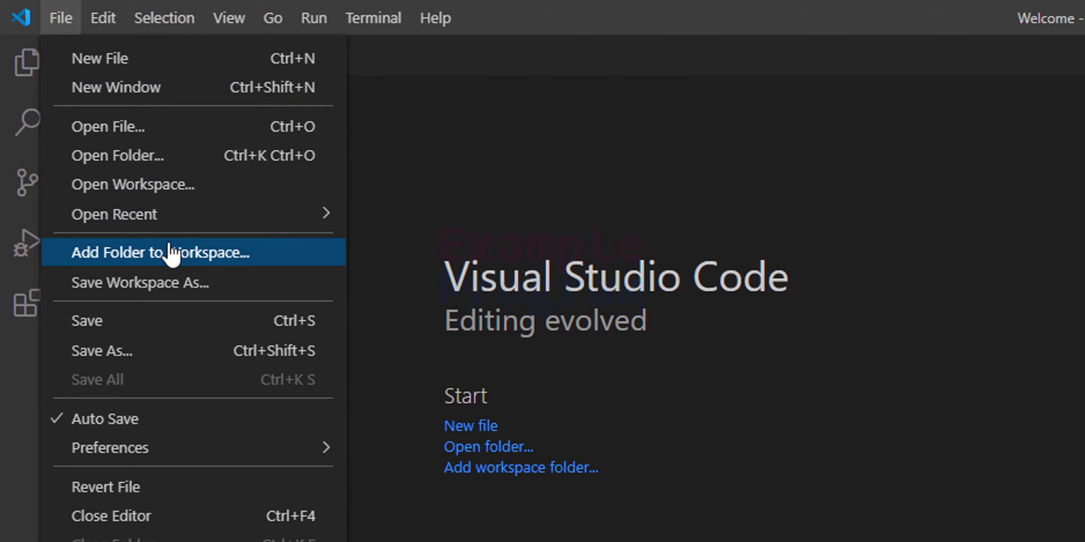
pyautogui.click(246, 291)
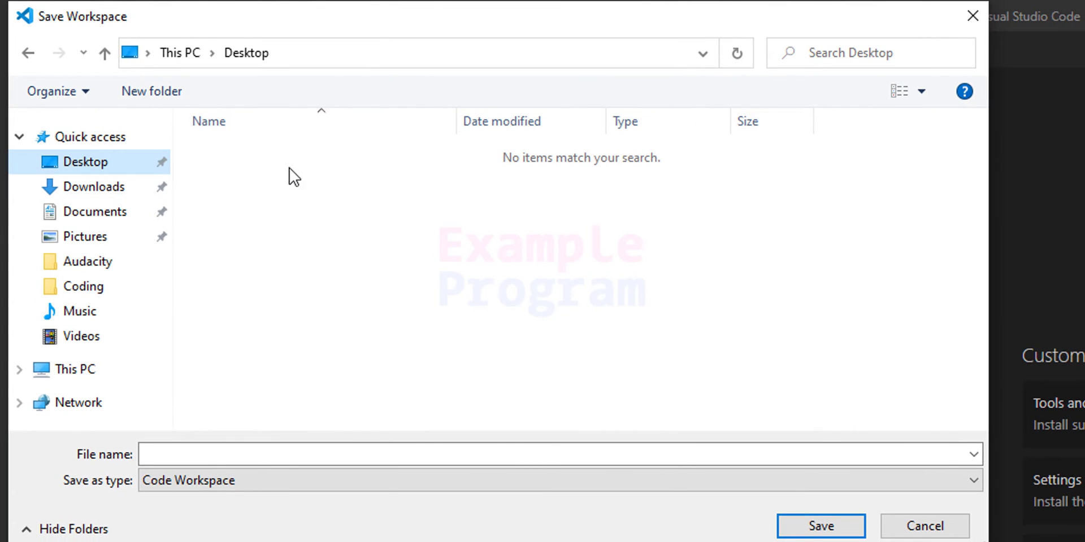
pyautogui.rightClick(259, 160)
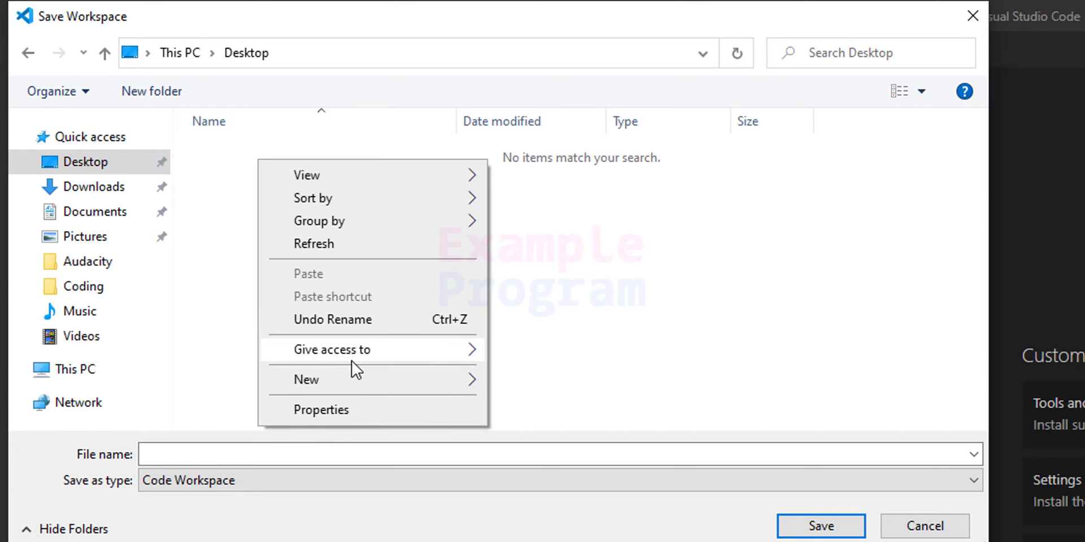
pyautogui.moveTo(451, 380)
pyautogui.click(551, 379)
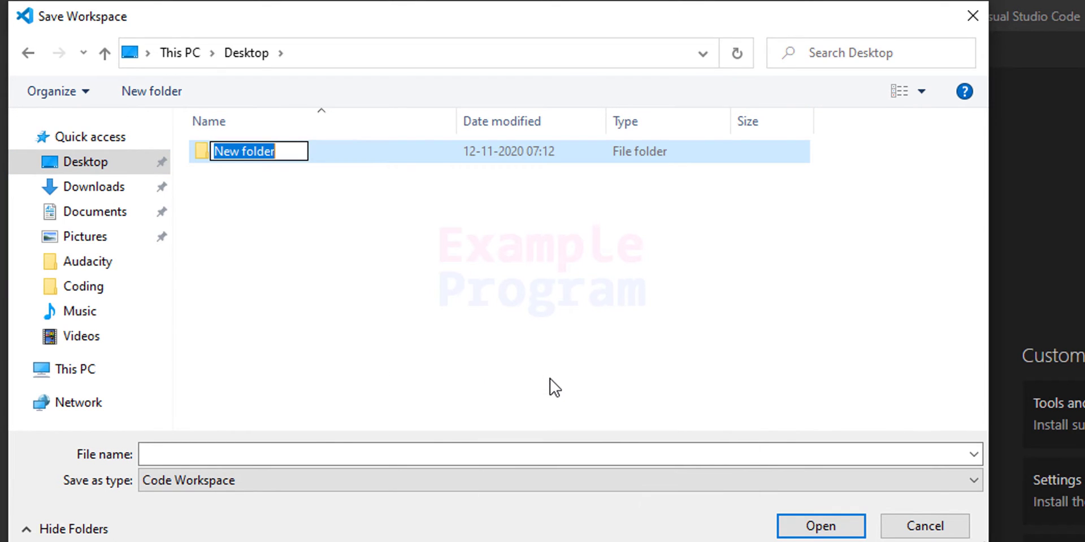
pyautogui.write('Coding')
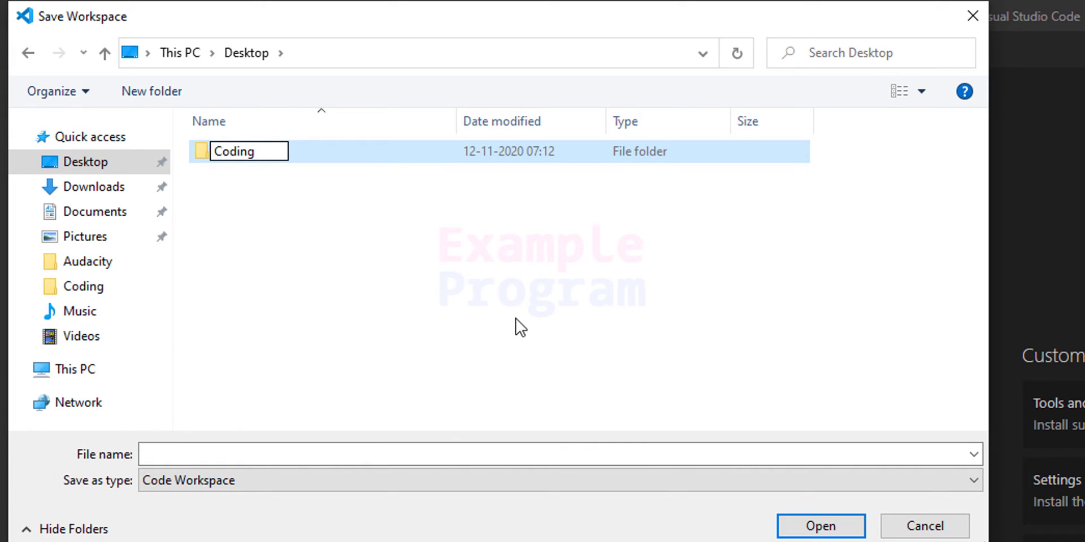
pyautogui.press('Return')
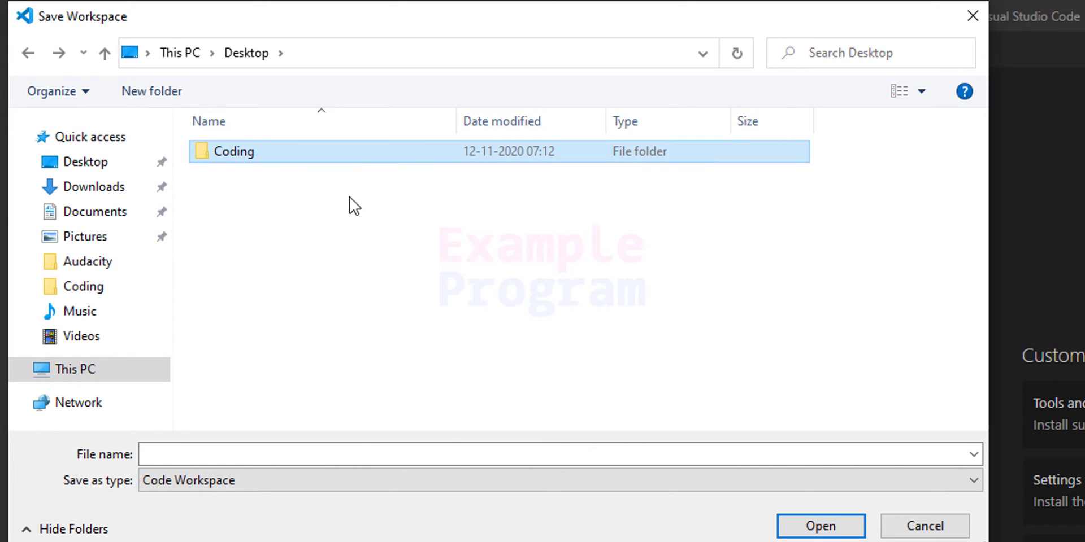
pyautogui.doubleClick(293, 154)
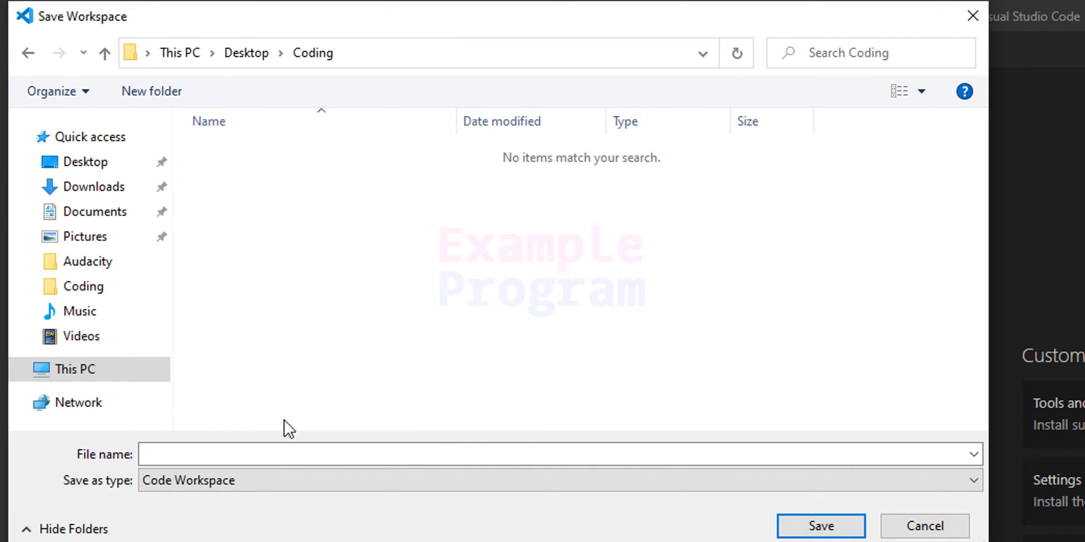
# Save the workspace as 'my js workspace' inside the Coding folder
pyautogui.click(247, 449)
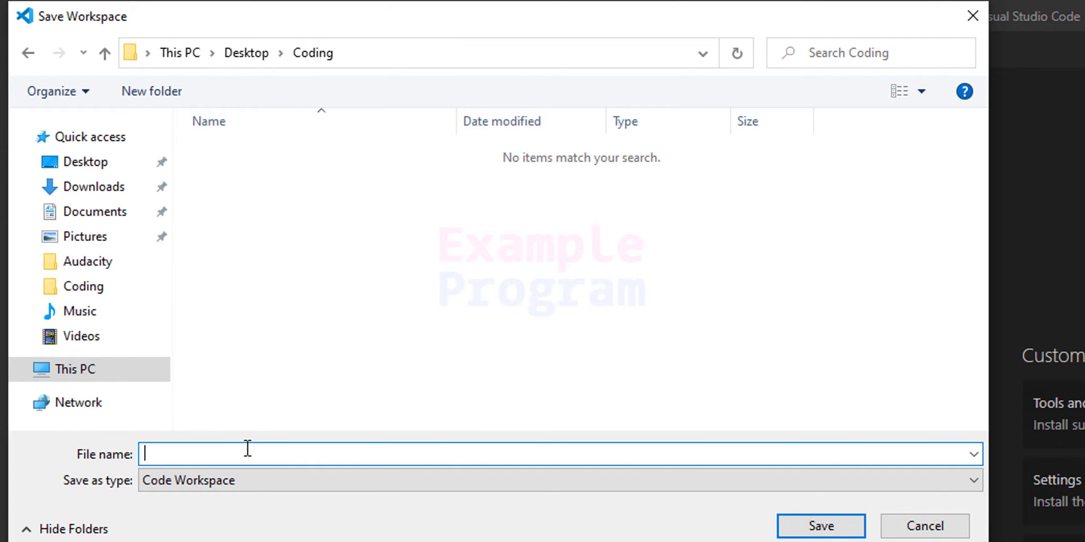
pyautogui.write('my js workspace')
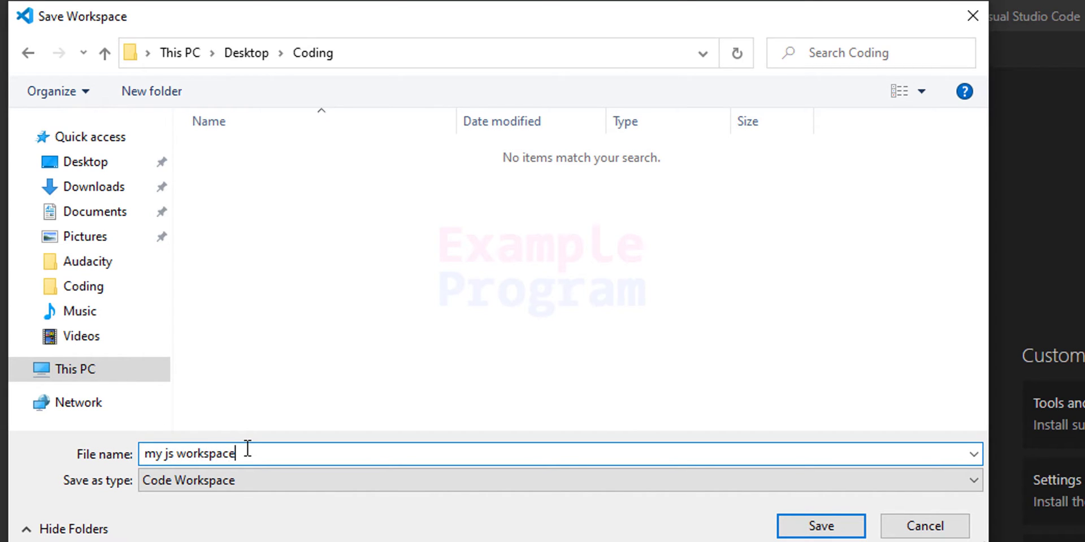
pyautogui.click(820, 526)
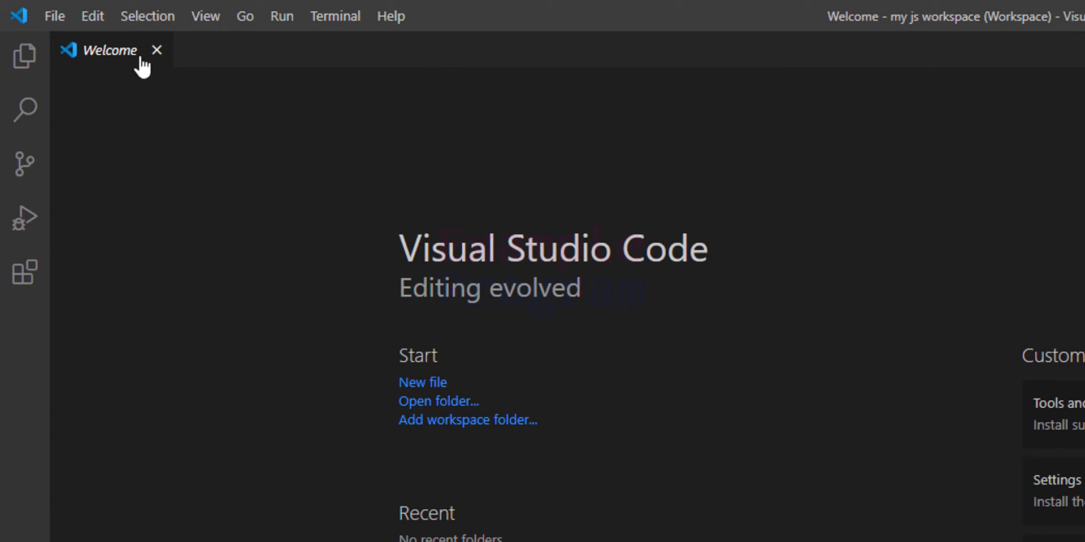
pyautogui.click(59, 15)
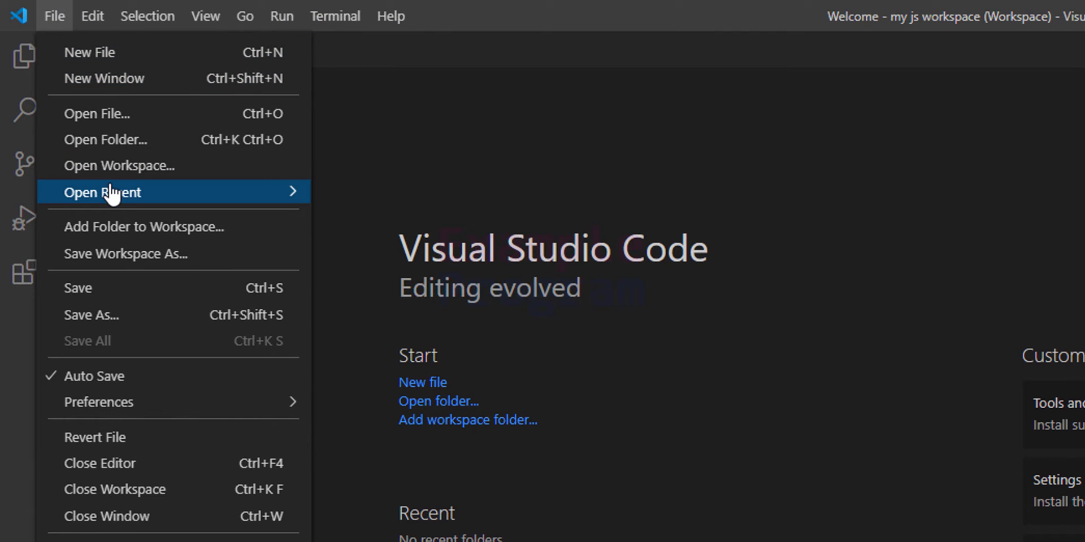
pyautogui.moveTo(111, 194)
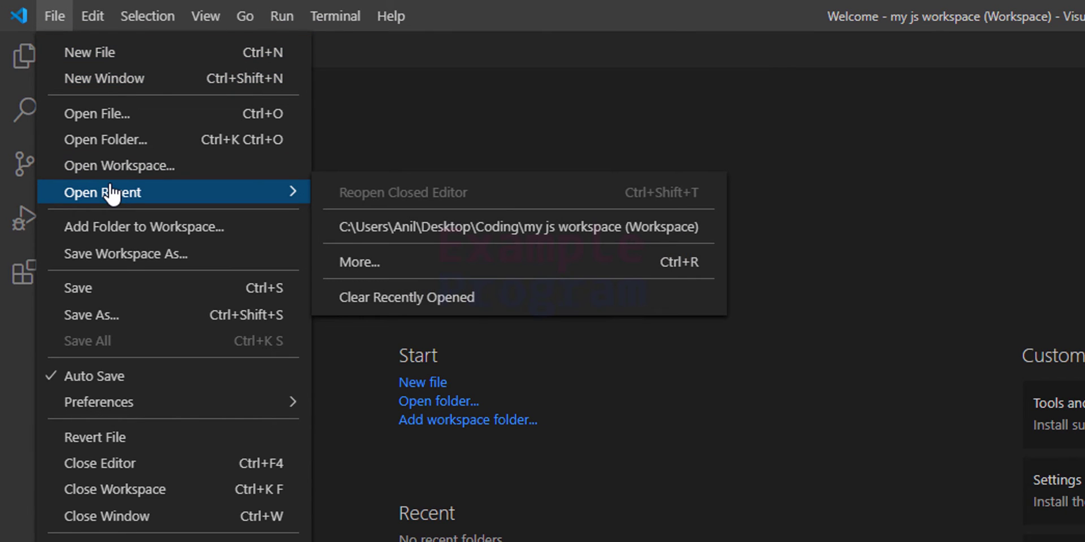
# Create a programs folder inside Coding and add it to the workspace
pyautogui.click(217, 228)
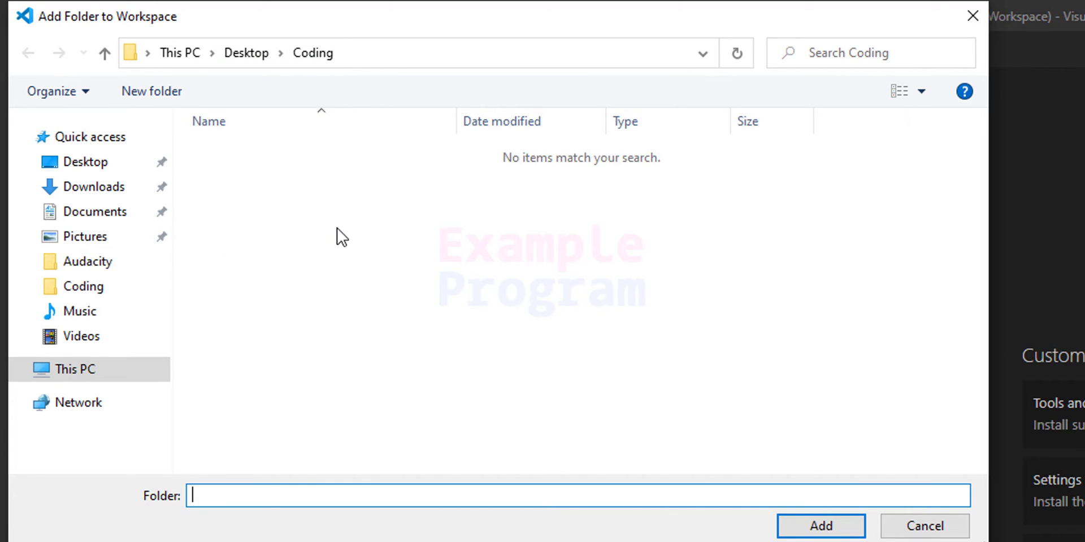
pyautogui.rightClick(288, 214)
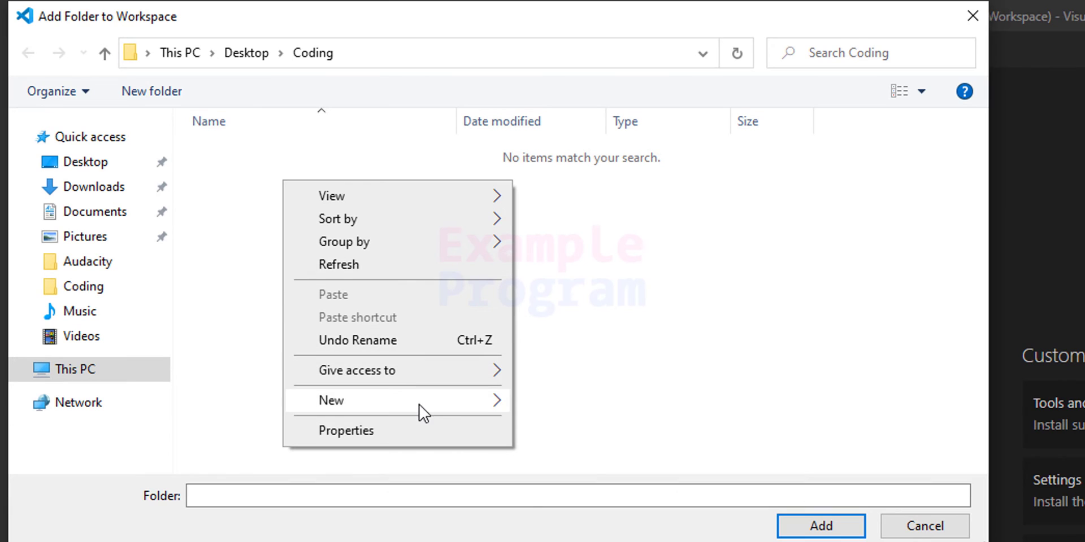
pyautogui.moveTo(446, 403)
pyautogui.click(582, 402)
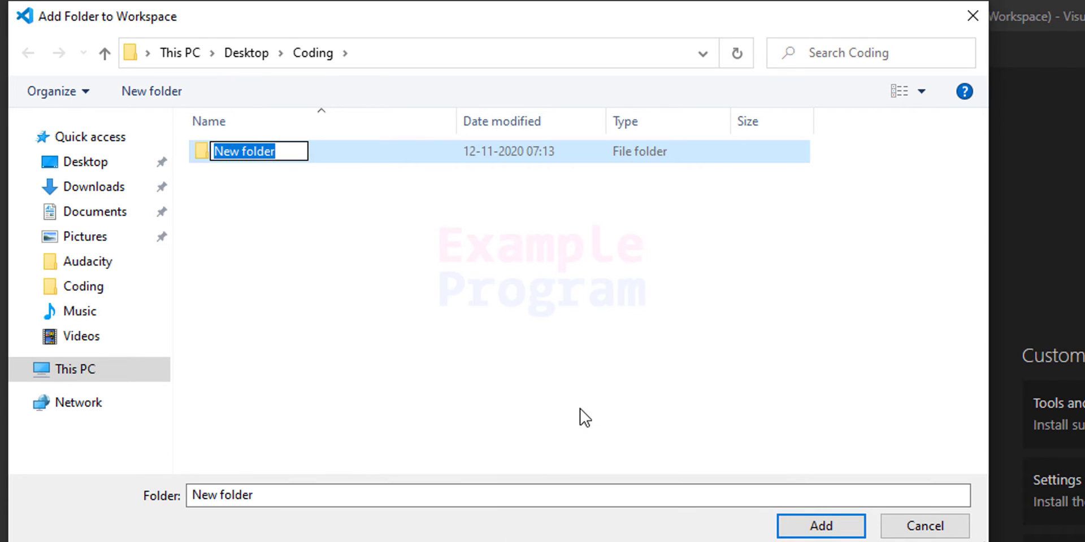
pyautogui.write('programs')
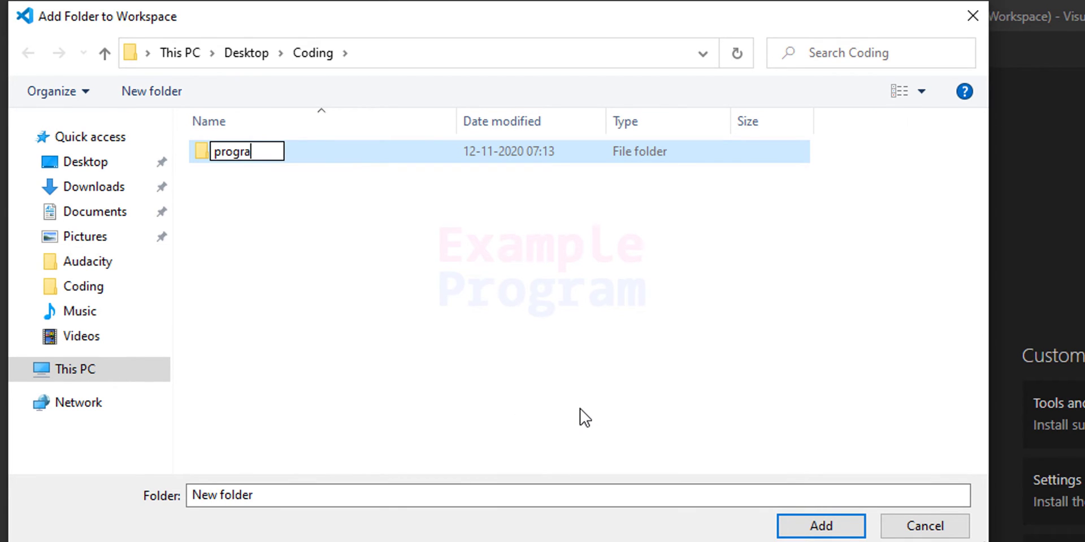
pyautogui.click(379, 260)
pyautogui.click(317, 159)
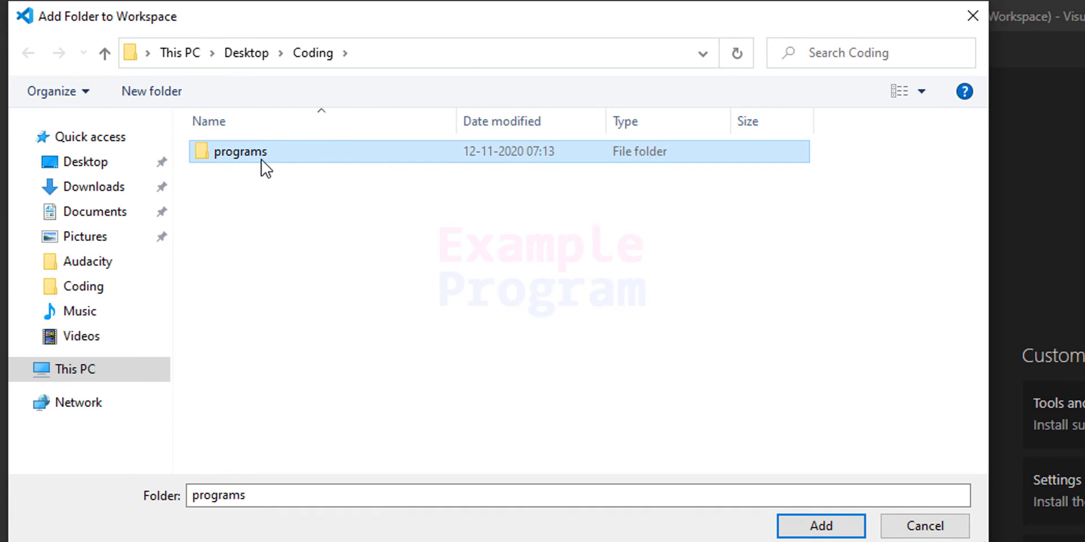
pyautogui.click(822, 526)
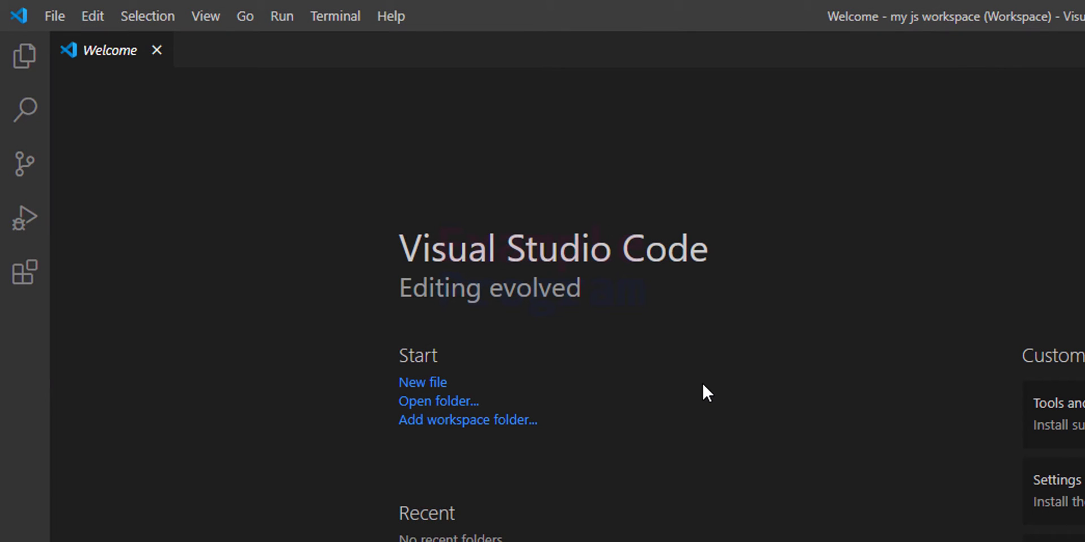
# In the Explorer, create hello.js under programs, then close the Welcome tab
pyautogui.click(25, 57)
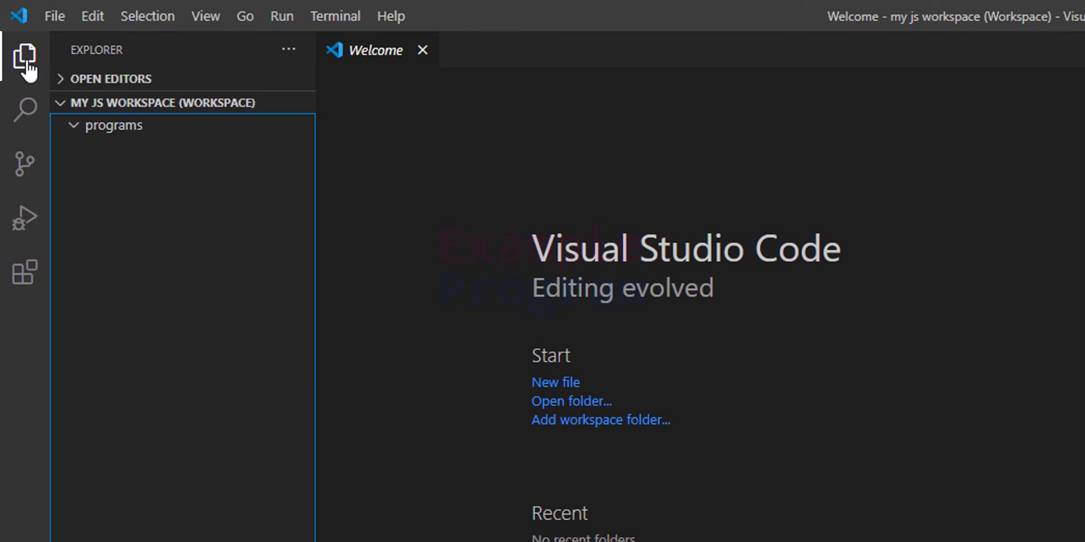
pyautogui.click(129, 138)
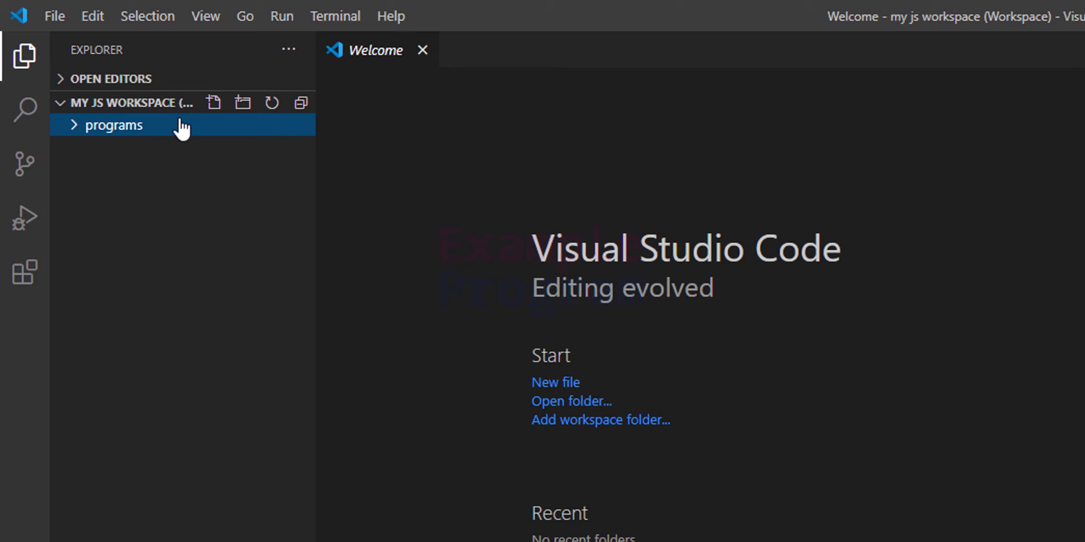
pyautogui.click(215, 106)
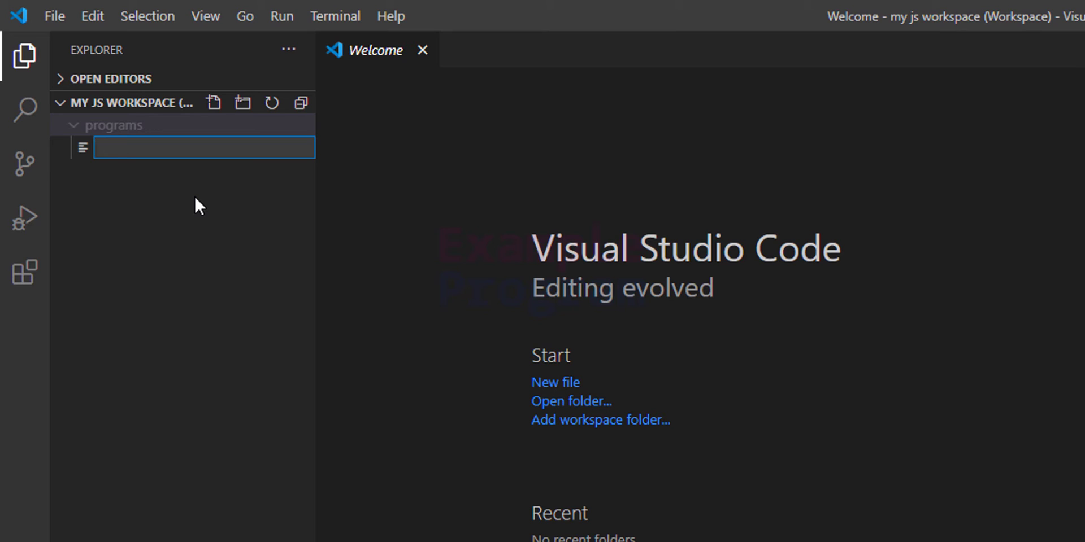
pyautogui.write('hello.js')
pyautogui.press('Return')
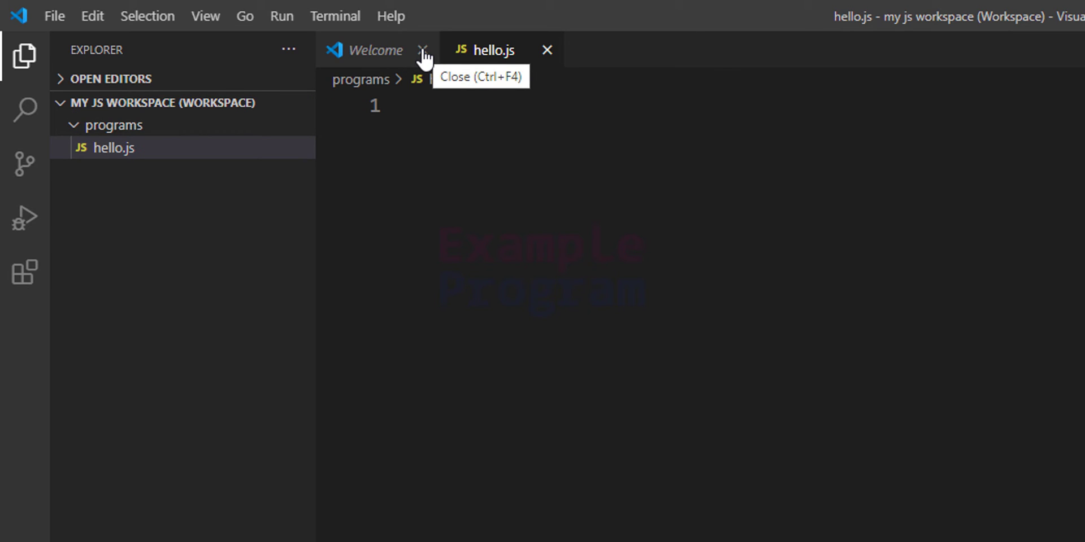
pyautogui.click(422, 51)
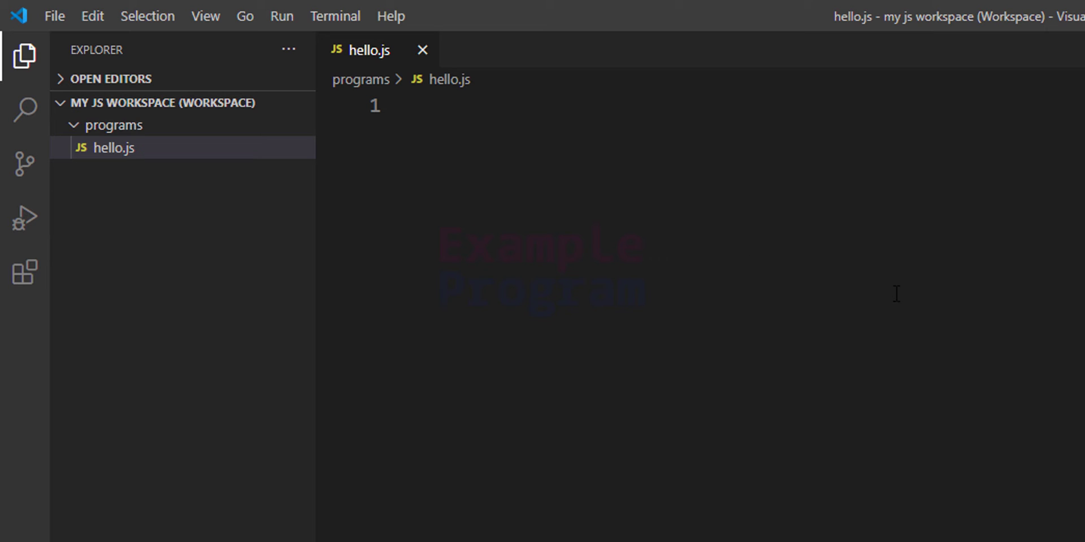
# Write console.log("Hello") on line 1 of hello.js
pyautogui.write('con')
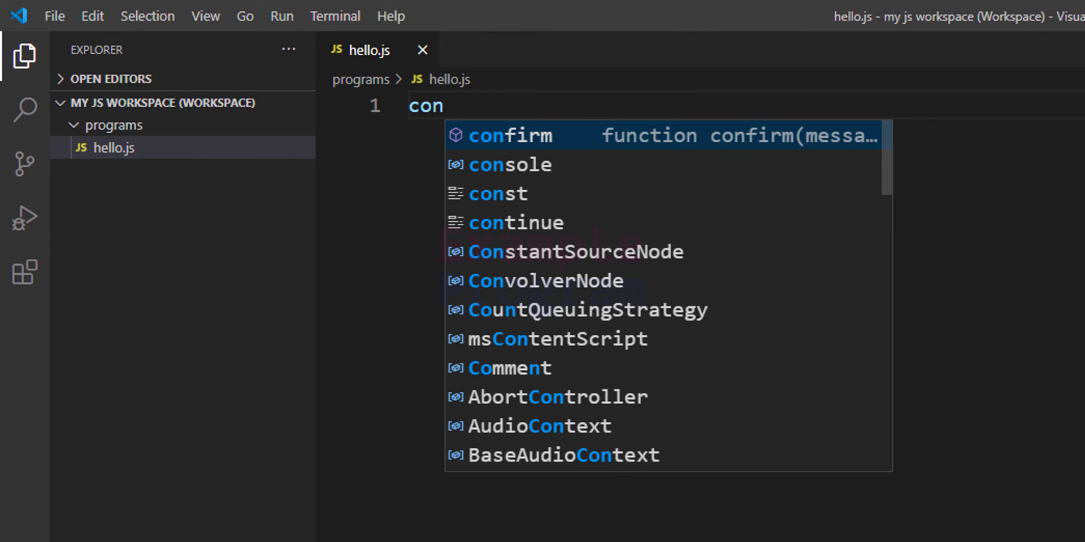
pyautogui.write('sole.l')
pyautogui.press('Return')
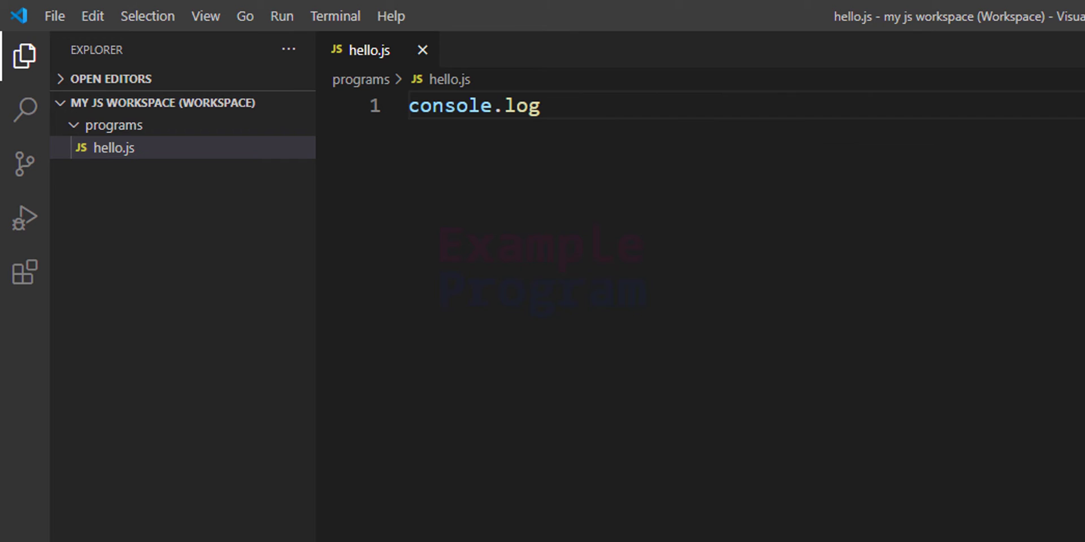
pyautogui.write('("Hello')
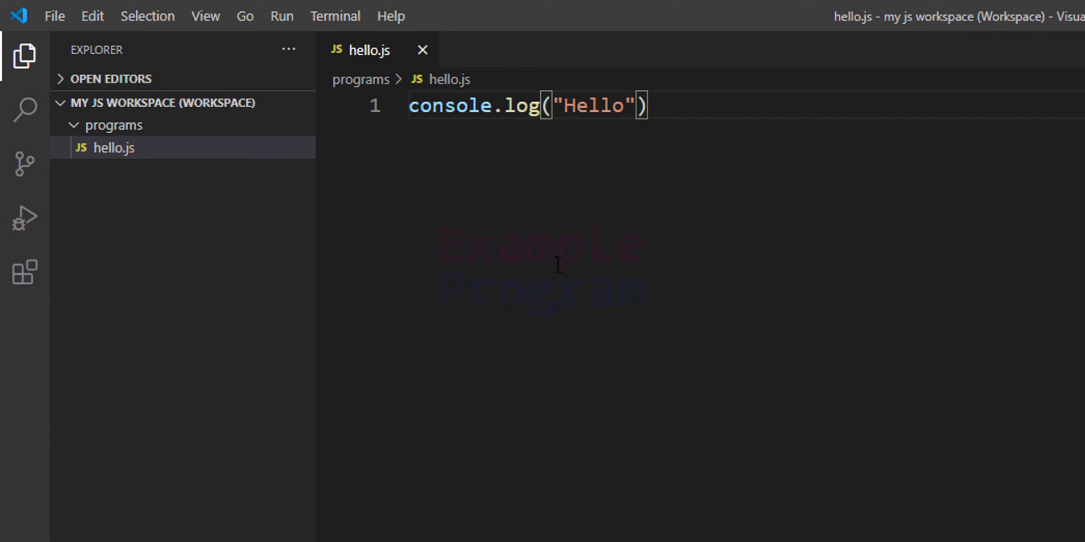
# Save hello.js from the File menu
pyautogui.click(54, 6)
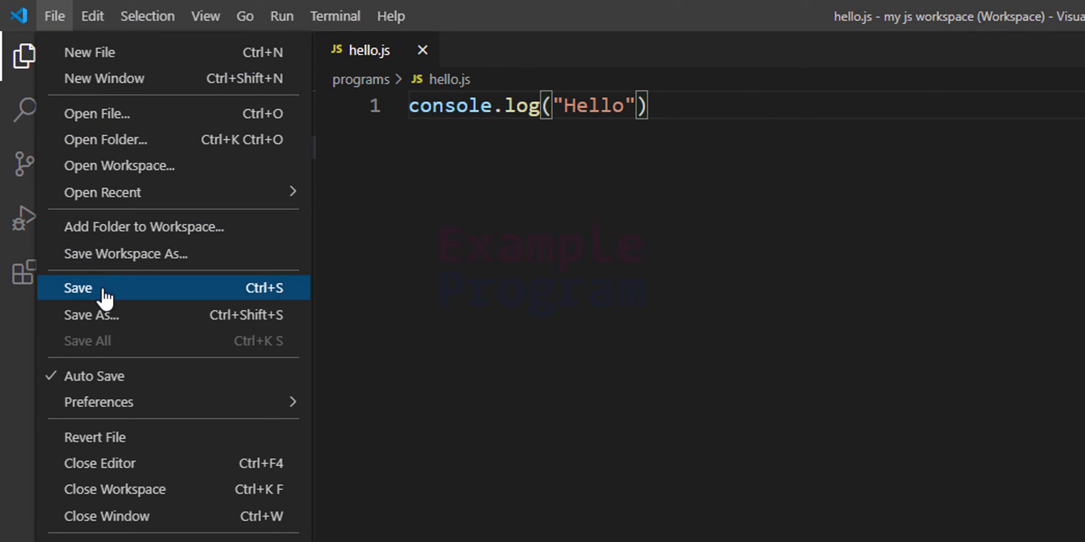
pyautogui.click(71, 293)
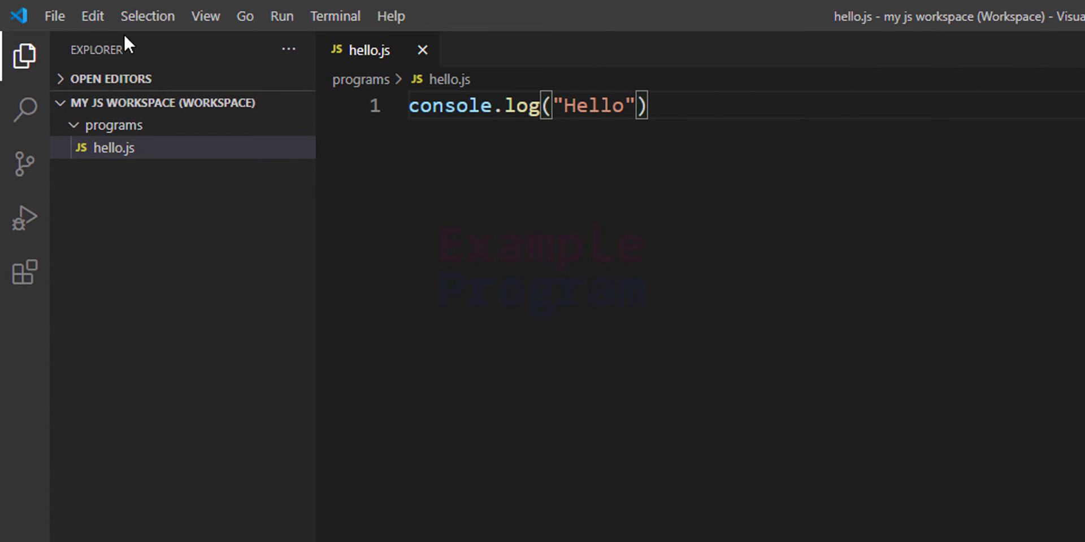
pyautogui.click(54, 15)
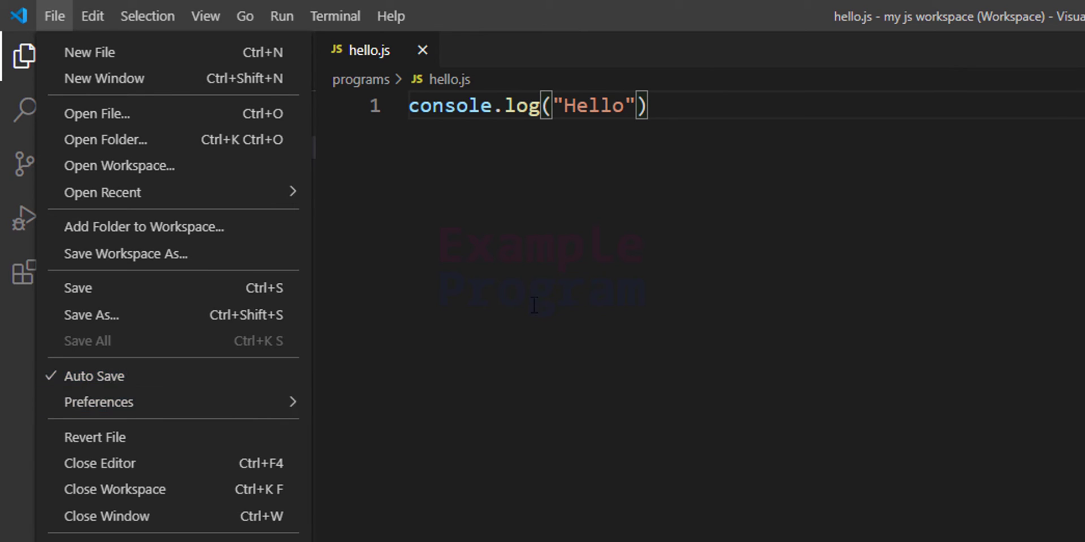
pyautogui.click(515, 299)
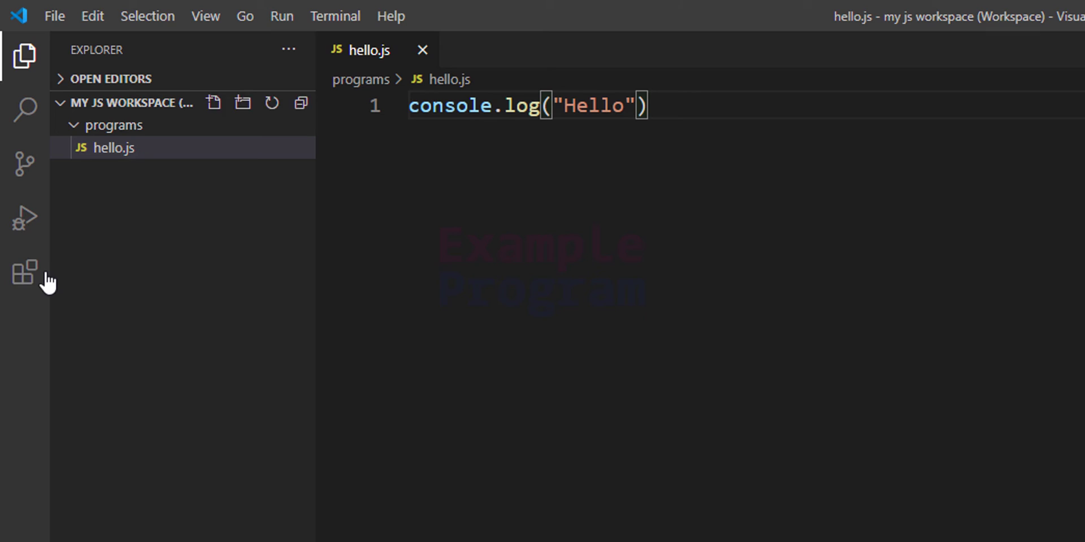
# Find Code Runner in Extensions, install version 0.11.1, and close its details tab
pyautogui.click(41, 281)
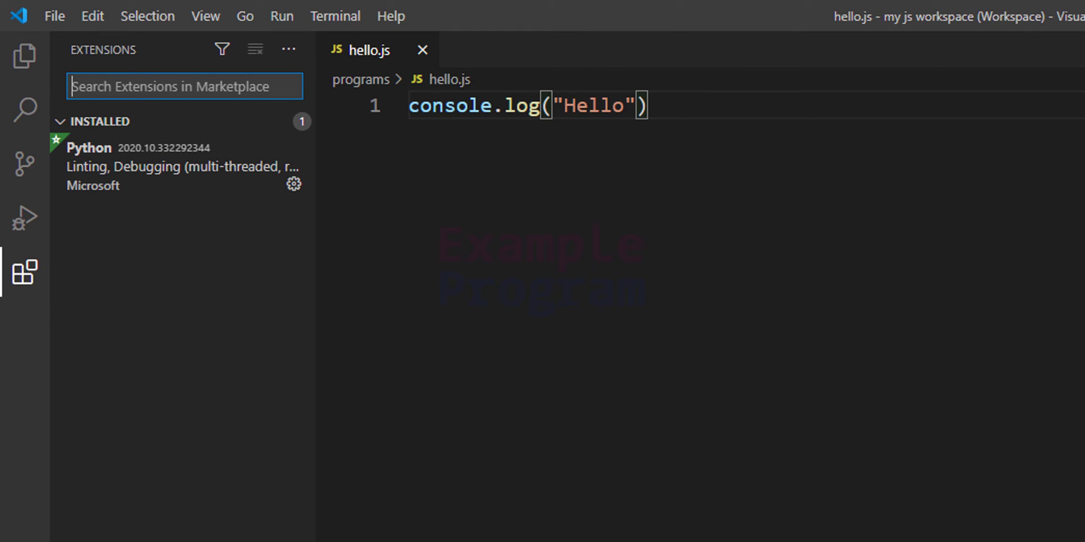
pyautogui.write('code runner')
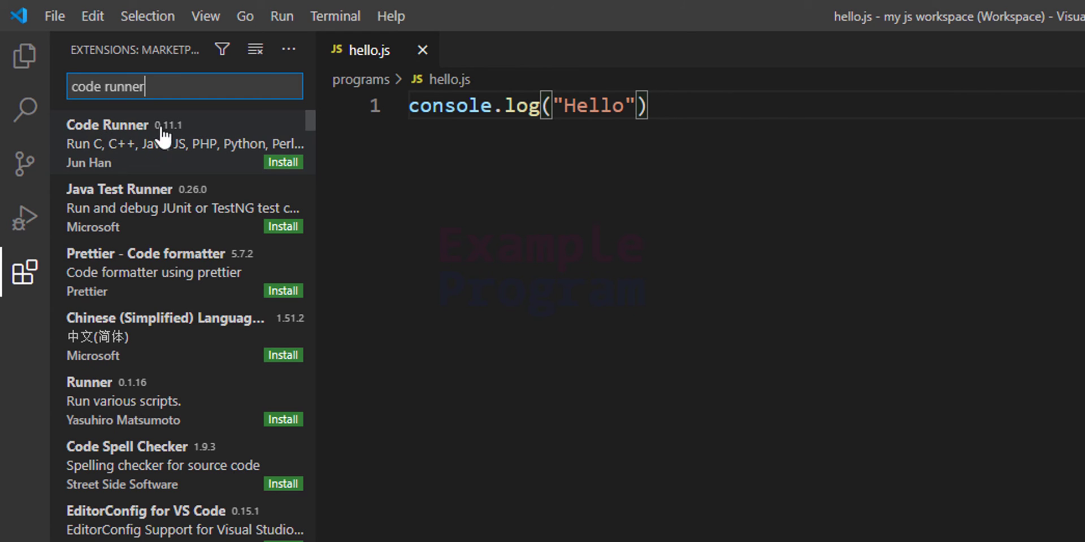
pyautogui.click(187, 137)
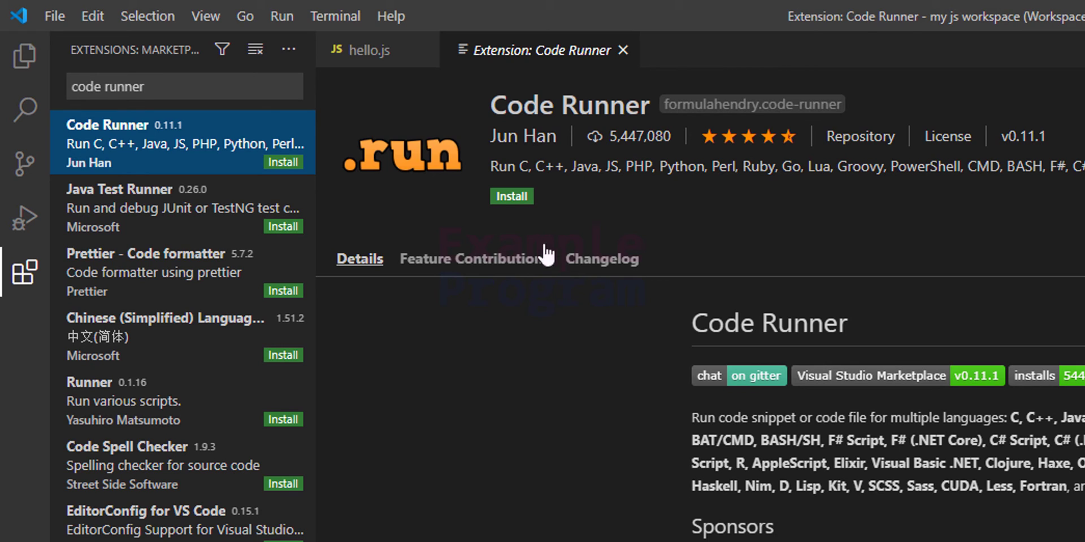
pyautogui.click(512, 198)
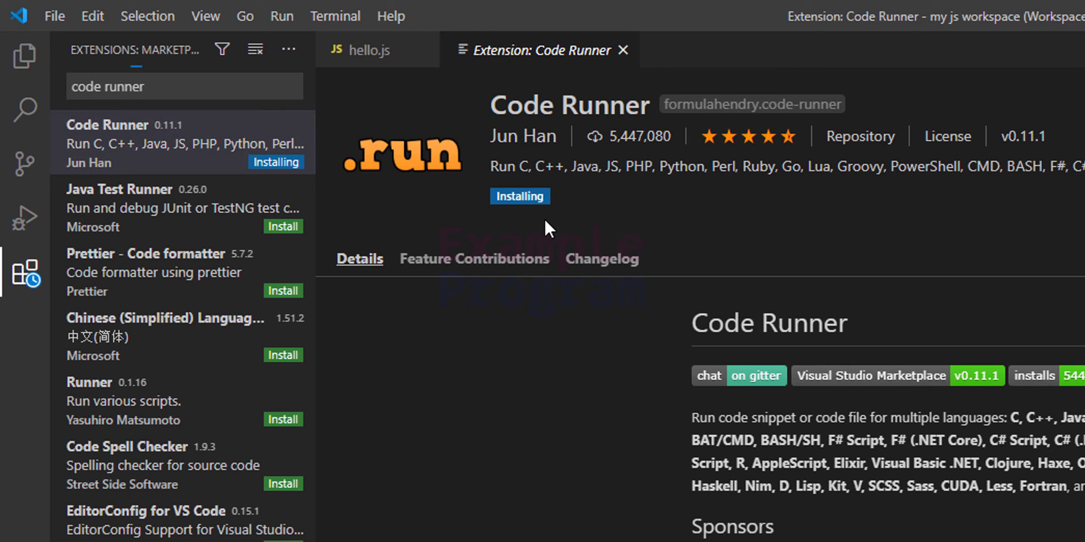
pyautogui.click(622, 51)
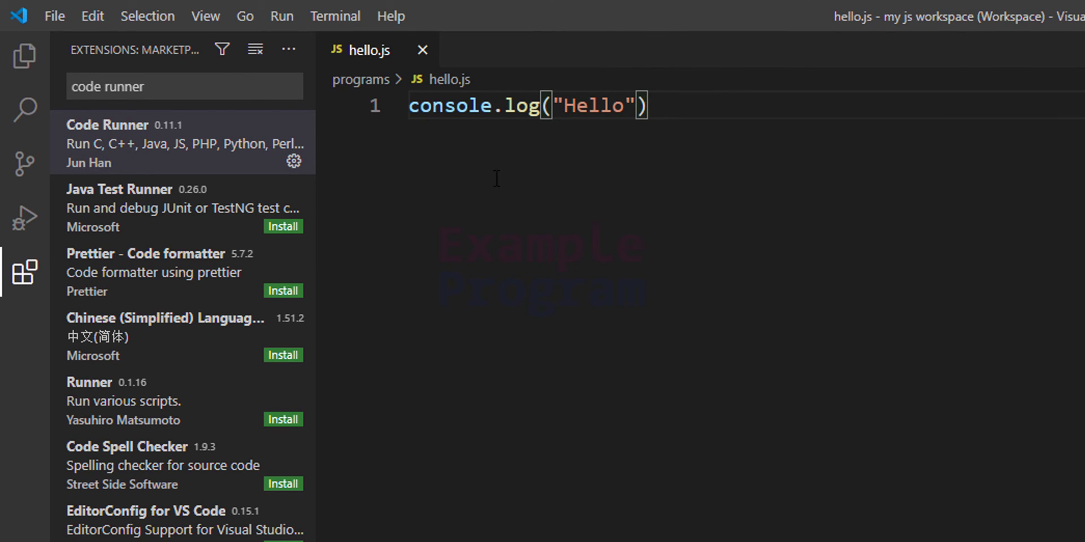
# Hide the Extensions sidebar and run hello.js with Code Runner, printing Hello in the output
pyautogui.click(25, 274)
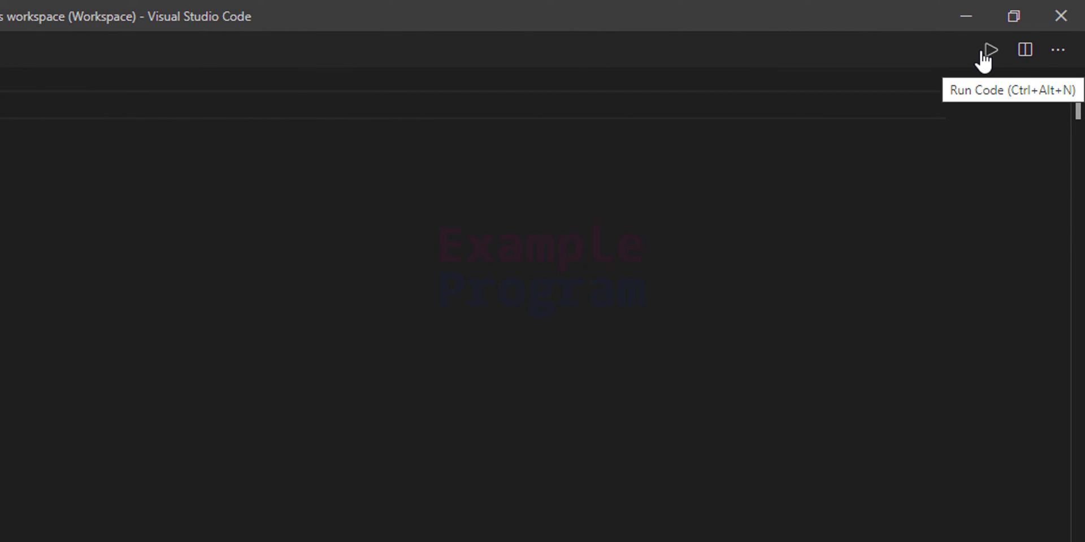
pyautogui.click(982, 52)
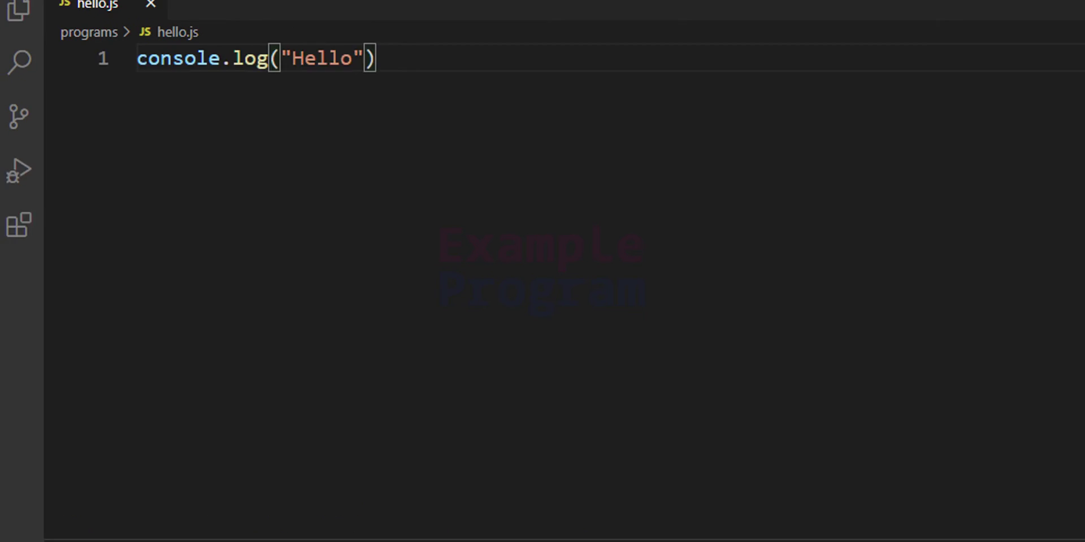
pyautogui.click(45, 15)
# Tick Run In Terminal in Settings under Extensions > Run Code configuration
pyautogui.moveTo(197, 404)
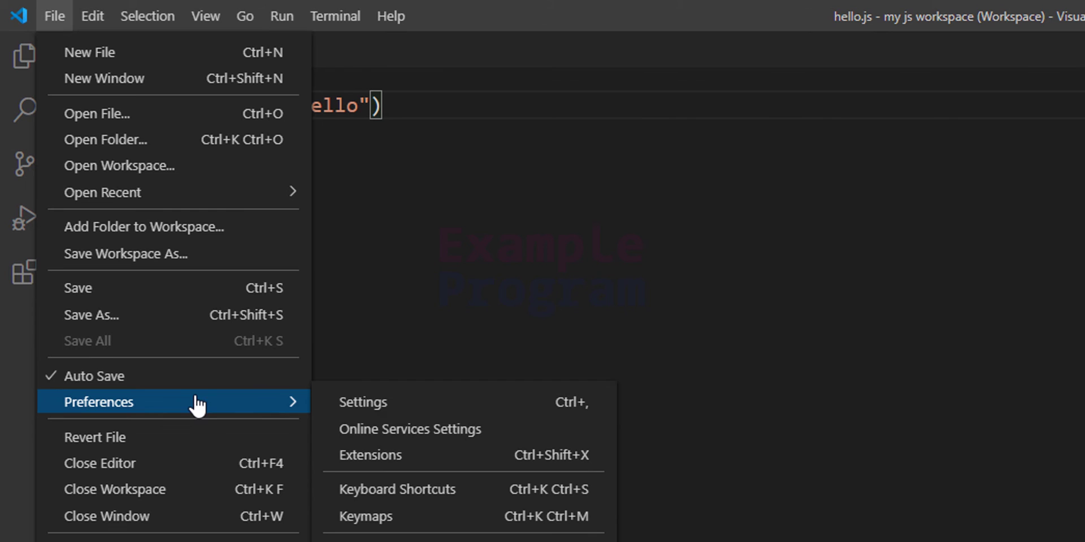
pyautogui.click(404, 418)
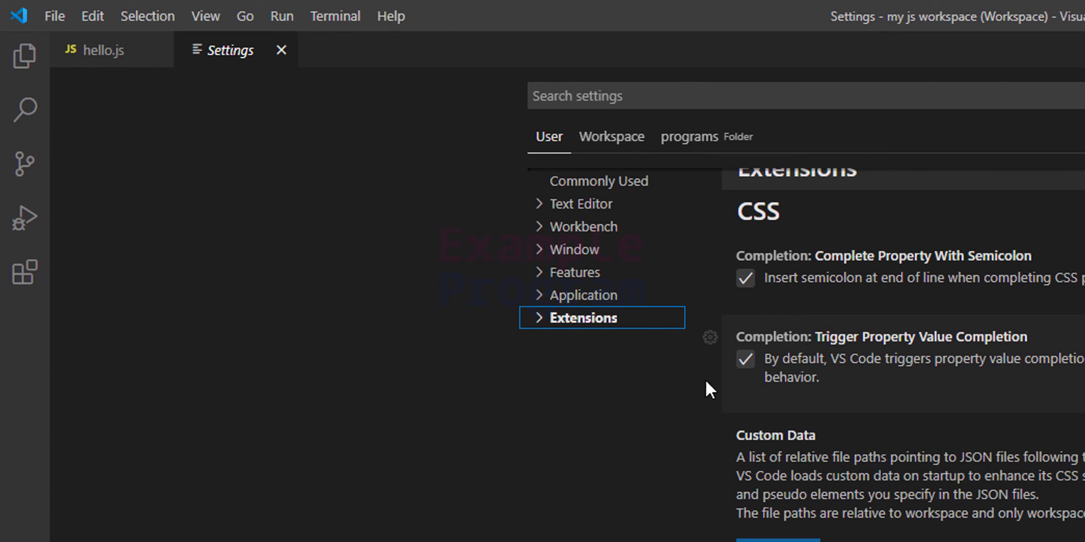
pyautogui.click(561, 319)
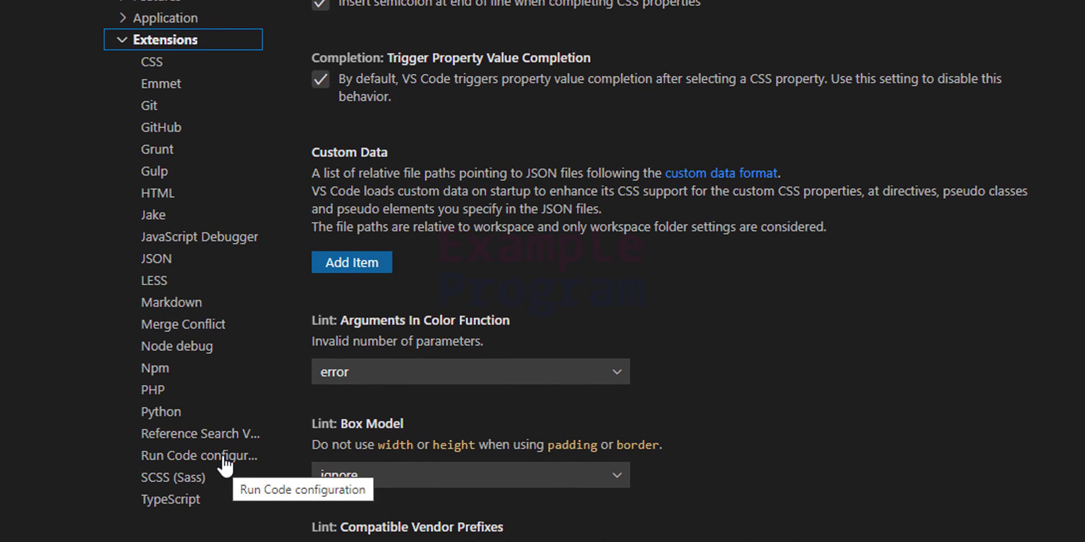
pyautogui.click(225, 461)
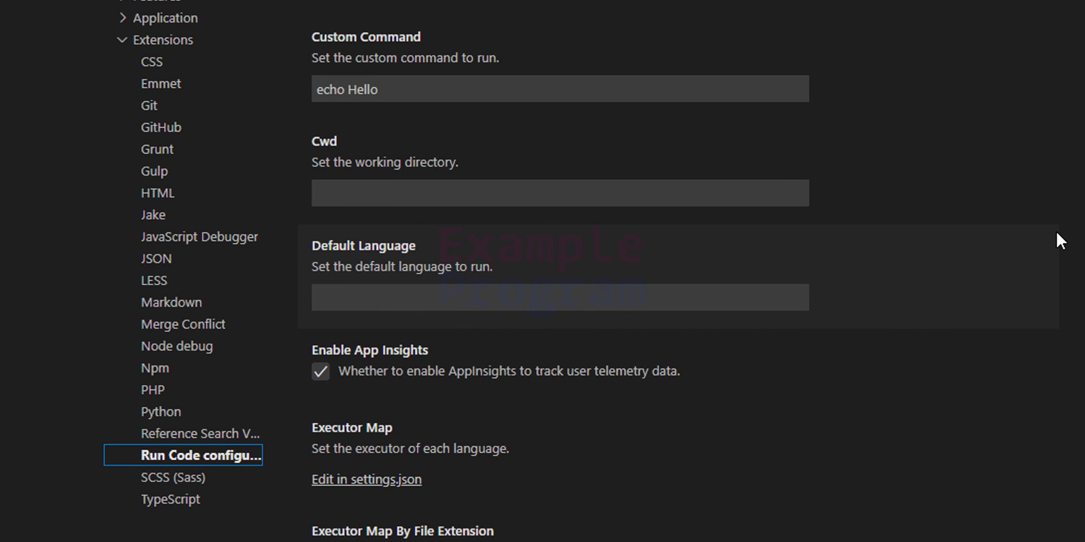
pyautogui.scroll(-10, 1056, 233)
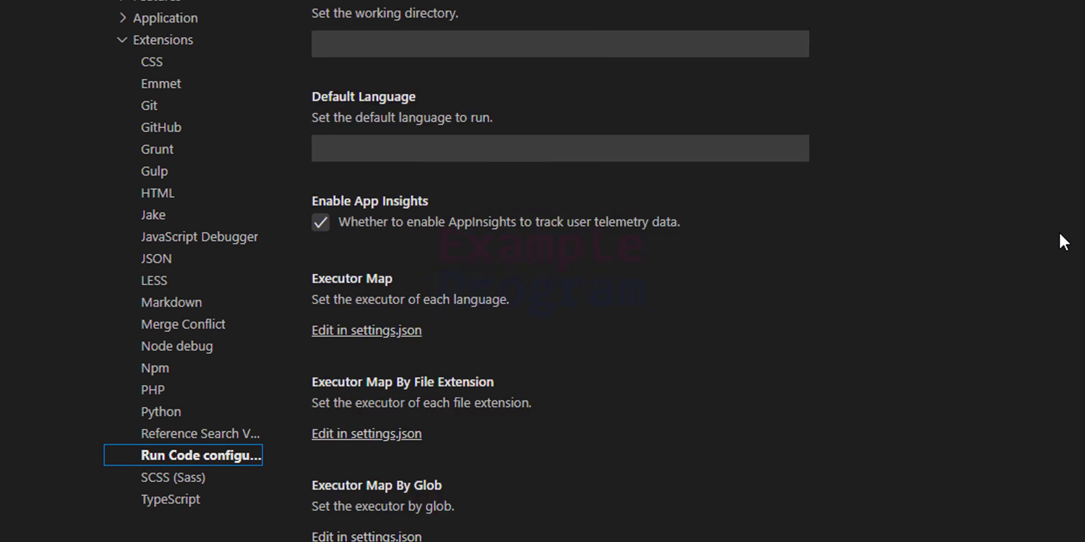
pyautogui.scroll(-3, 829, 359)
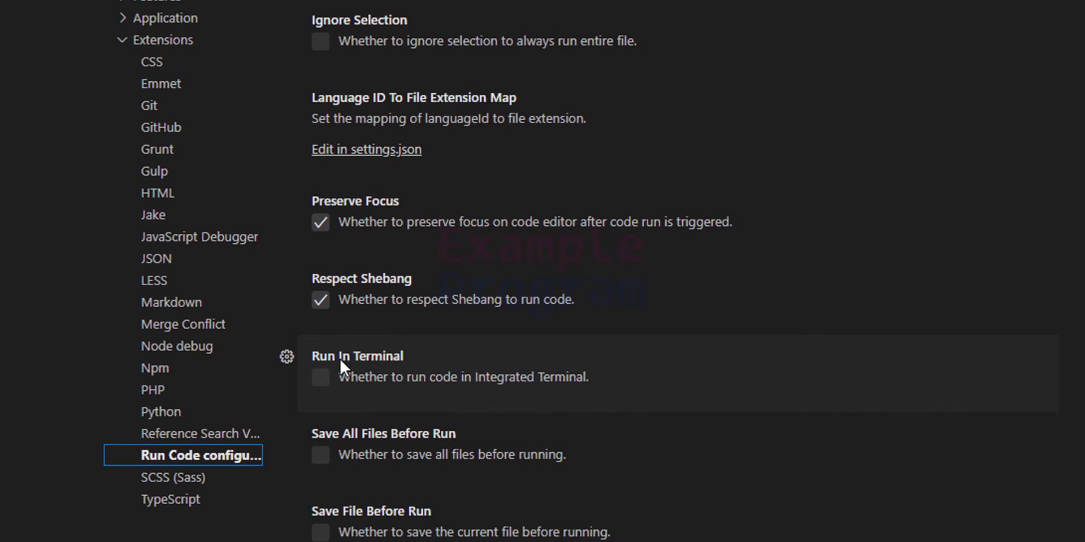
pyautogui.click(320, 378)
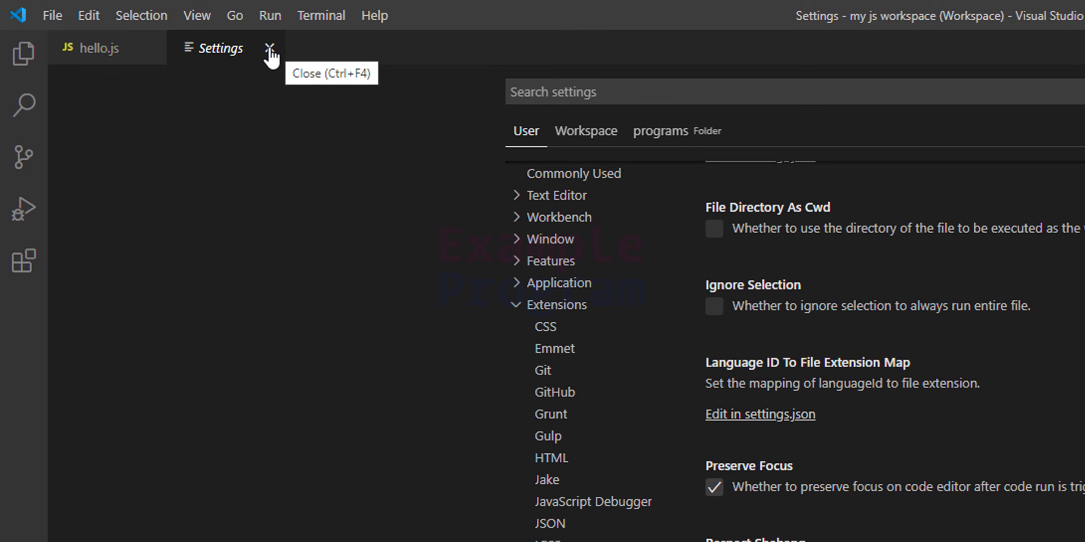
# Close the Settings tab and rerun hello.js in the integrated PowerShell terminal
pyautogui.click(270, 50)
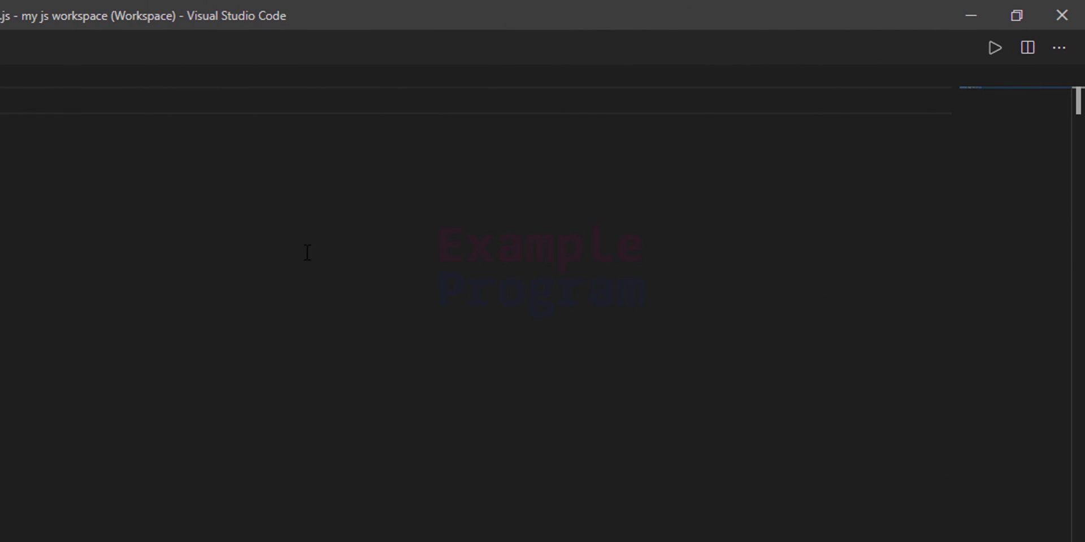
pyautogui.click(993, 48)
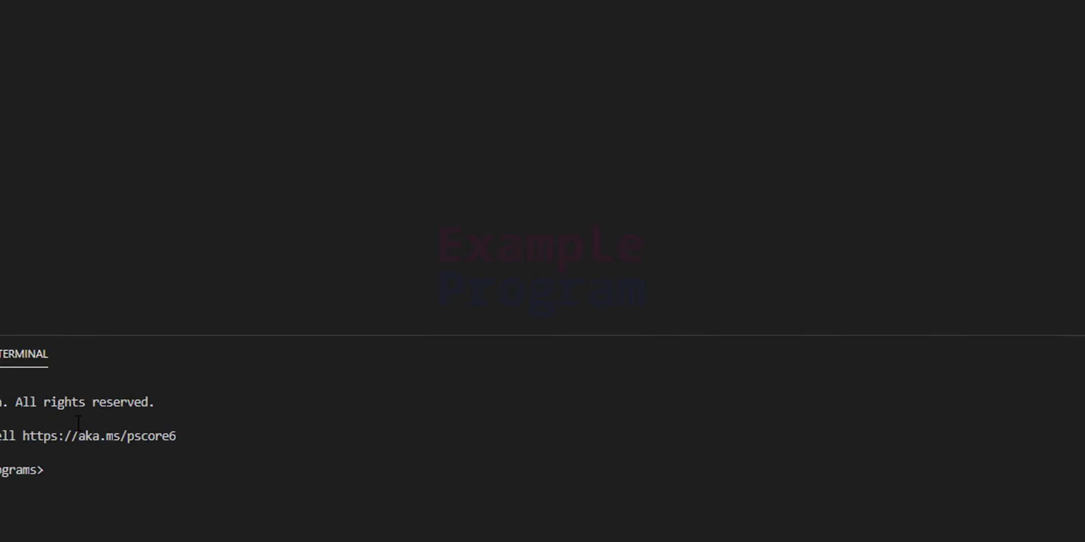